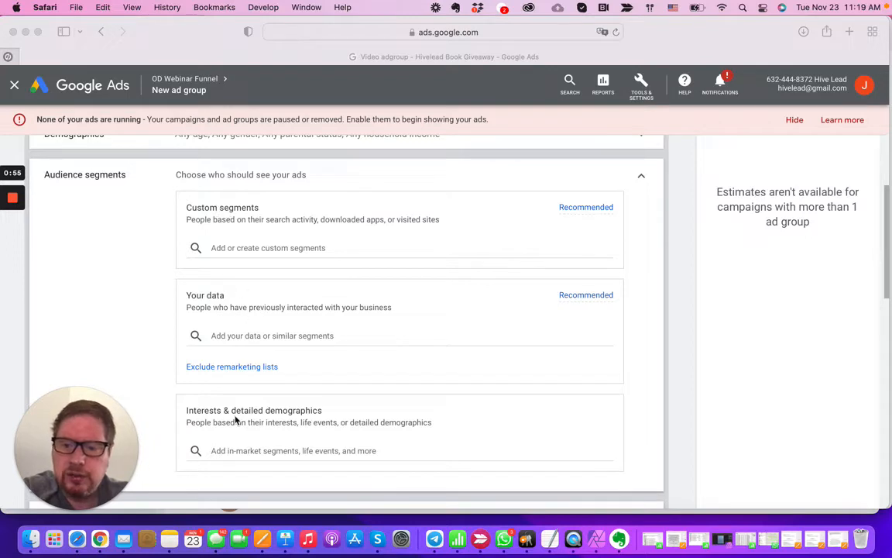
- Start a new custom segment for people who searched Google for "roofing company"
left_click(220, 246)
left_click(229, 247)
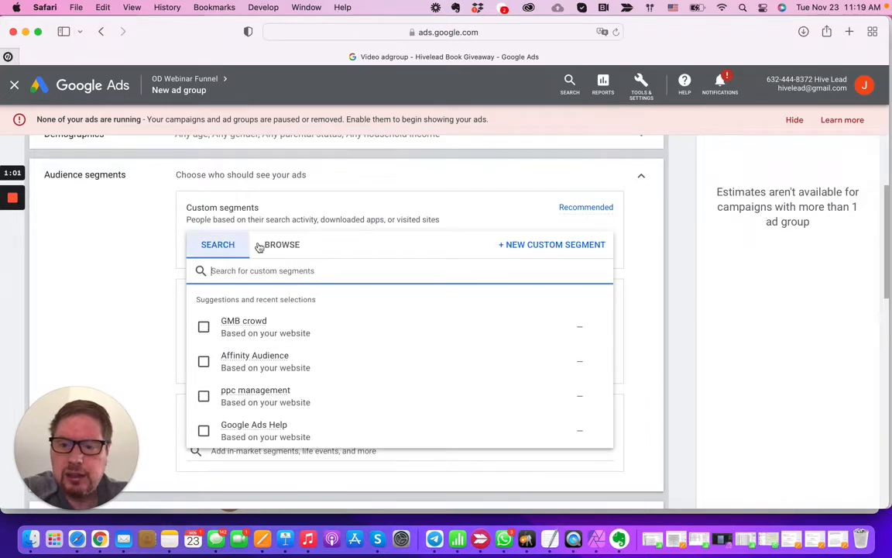
left_click(525, 244)
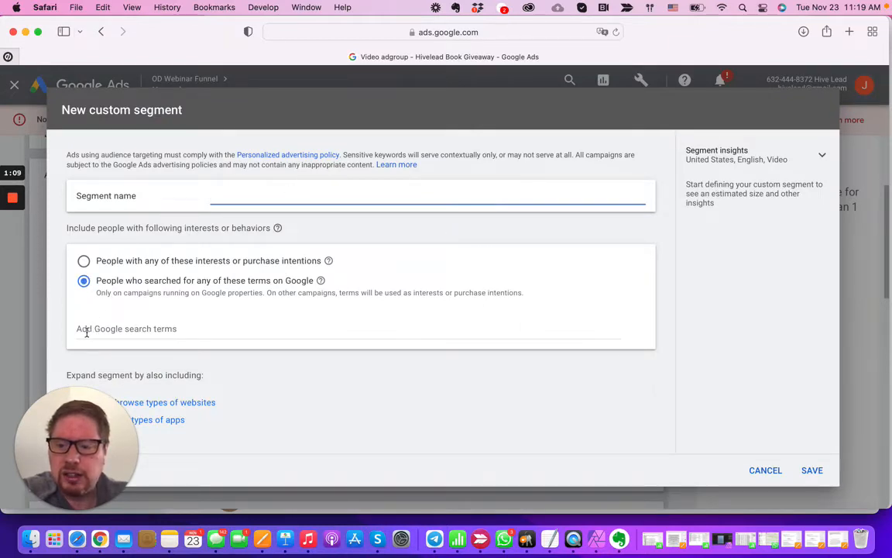
left_click(189, 329)
type("r")
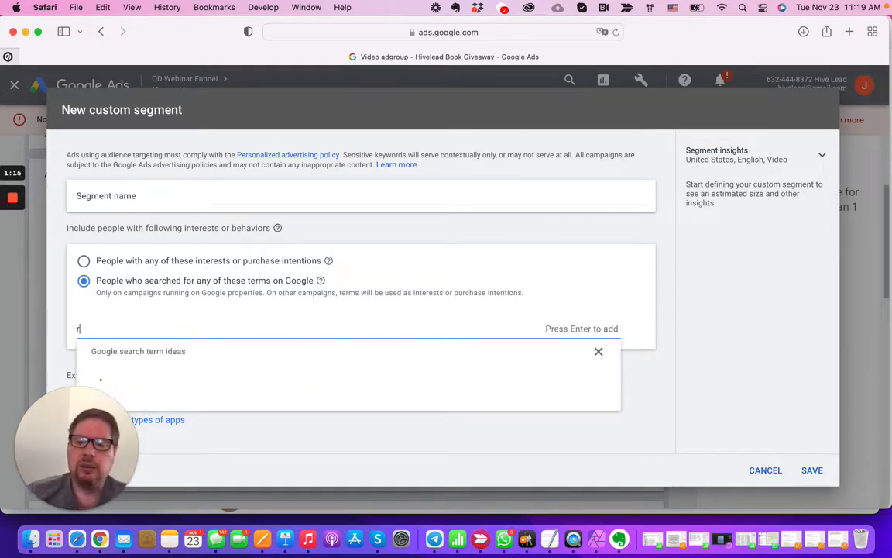
type("oofing company")
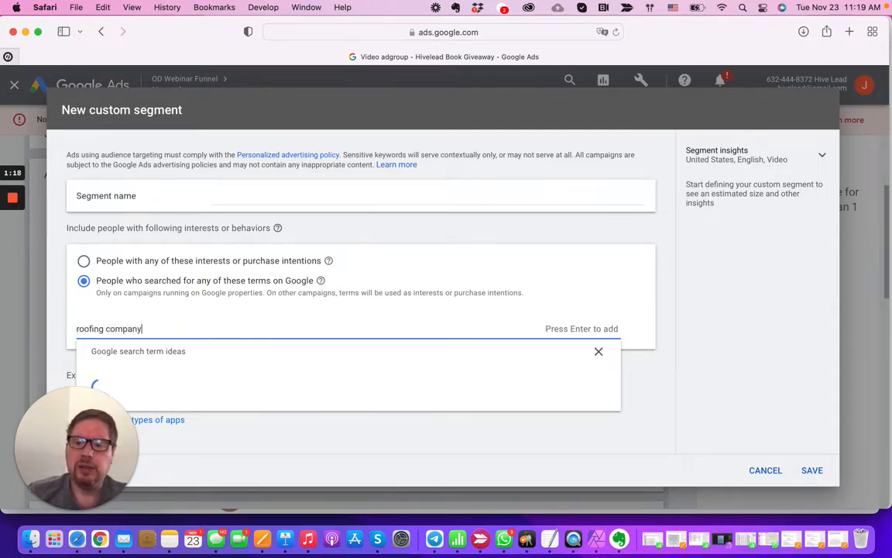
key("Return")
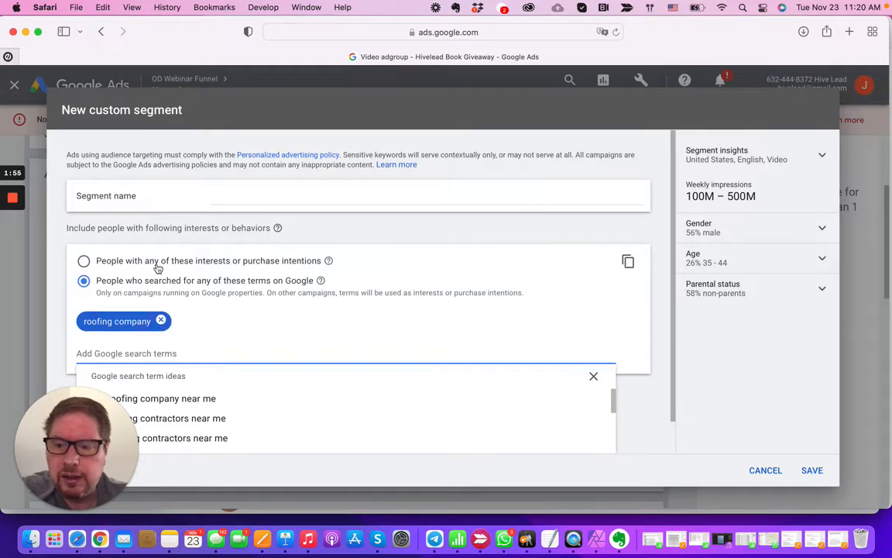
- Try the interests or purchase intentions option for the segment and return it to people who searched for the terms on Google
left_click(84, 262)
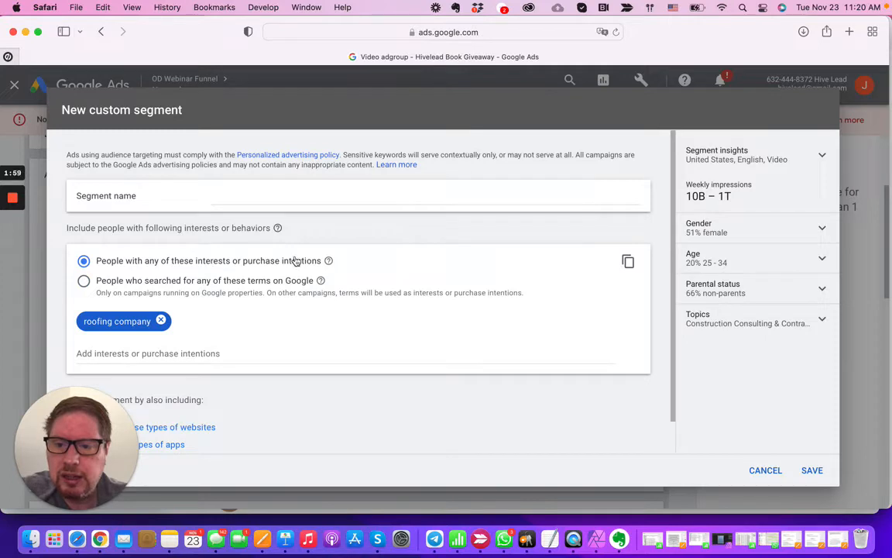
mouse_move(329, 264)
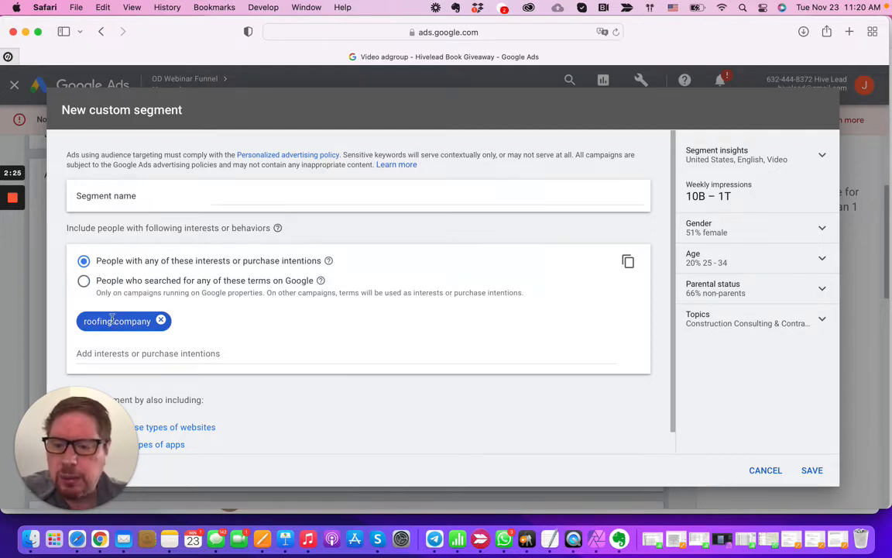
left_click(84, 281)
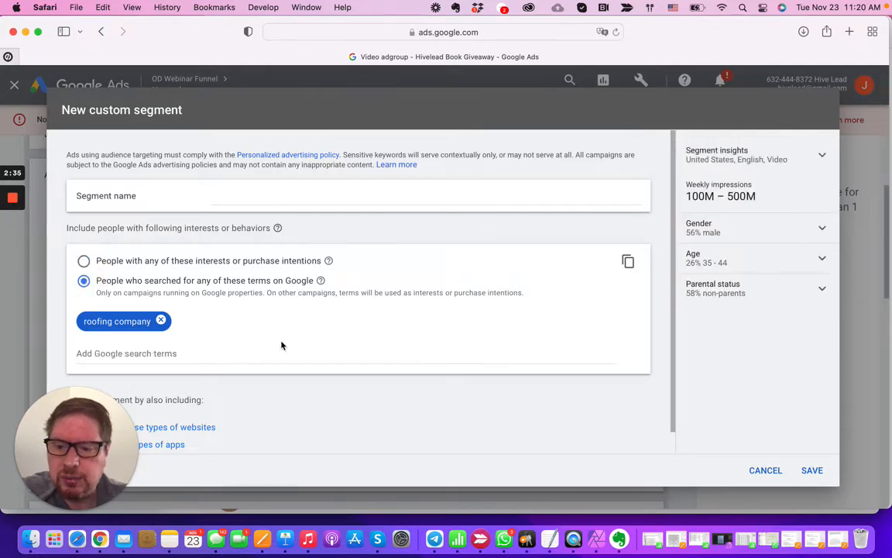
- Expand the segment with people who browse similar websites and remove that empty condition again
scroll(281, 345, "down", 1)
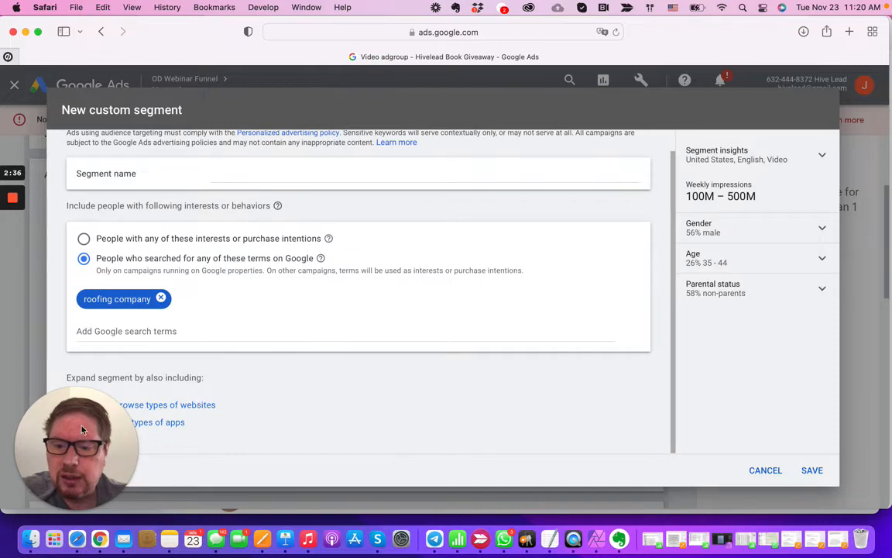
left_click_drag(84, 419, 825, 434)
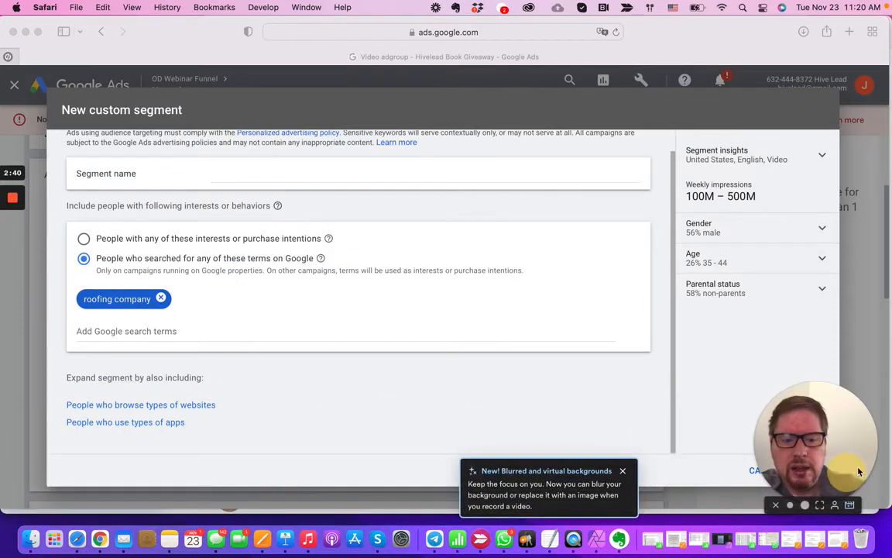
left_click(182, 412)
left_click(182, 410)
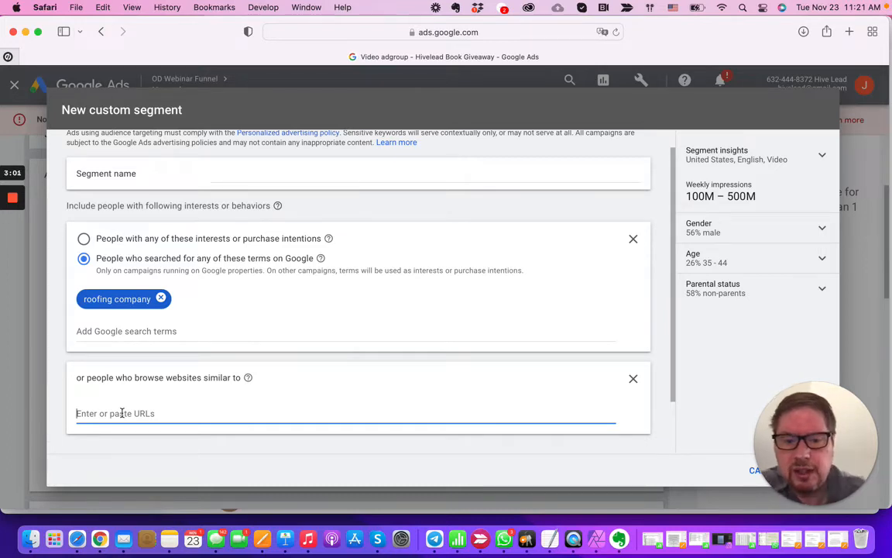
left_click(633, 379)
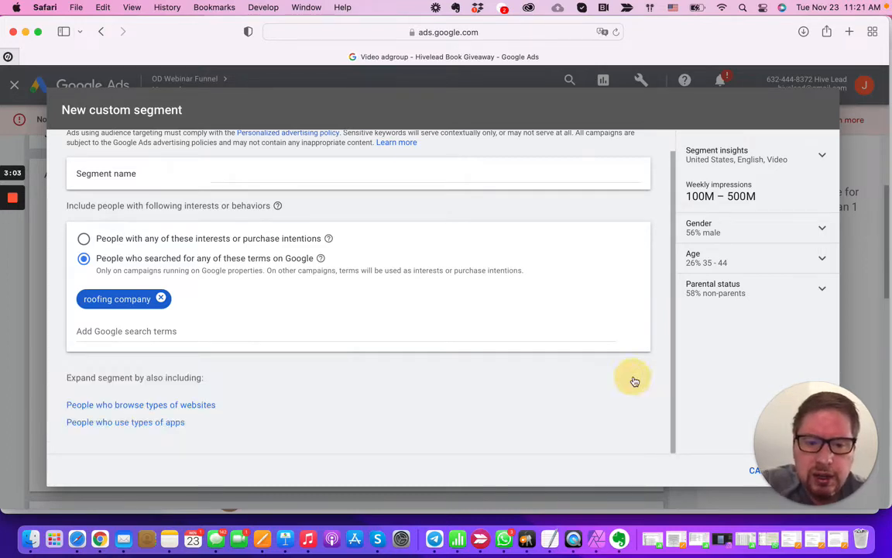
- Add a condition for people who use similar apps and discard the new custom segment
left_click(151, 424)
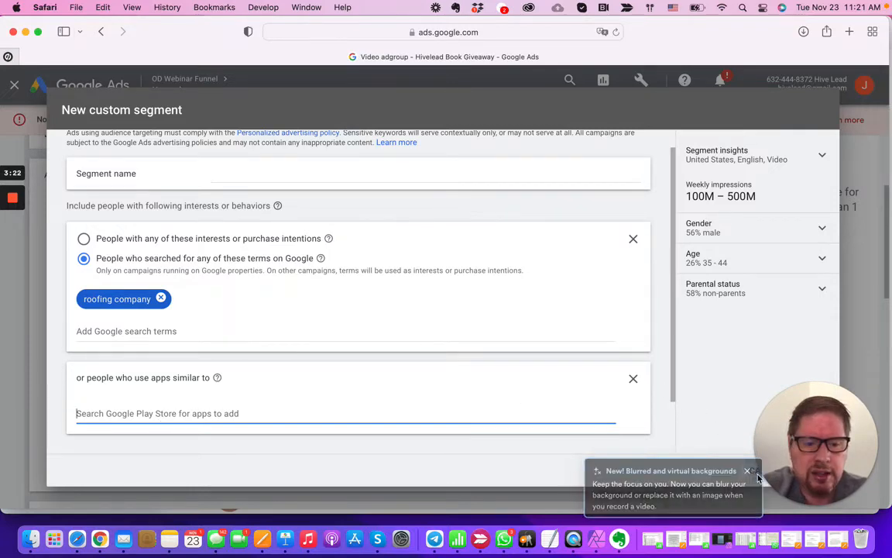
left_click(745, 472)
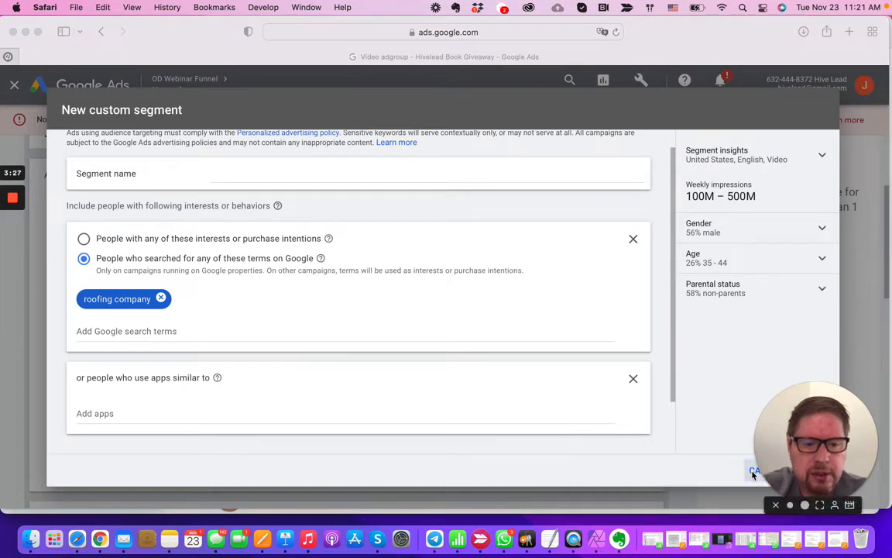
left_click_drag(801, 409, 228, 276)
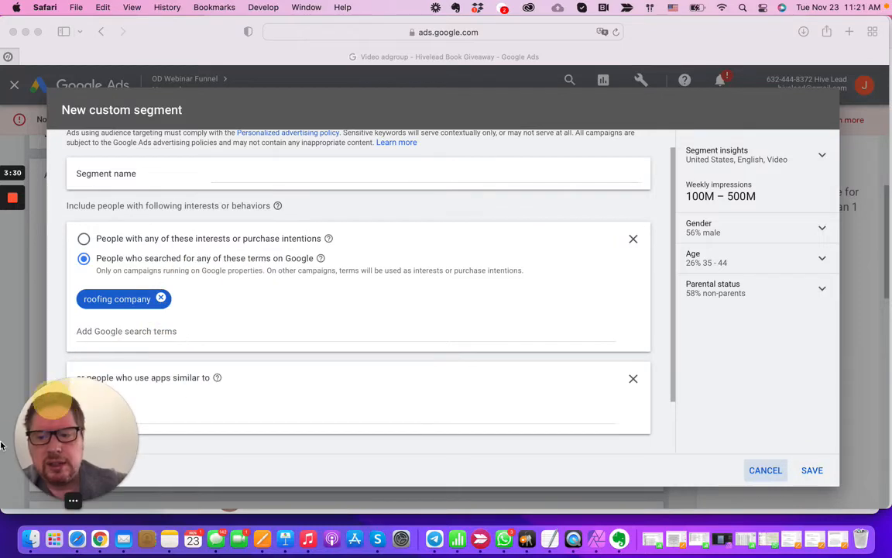
left_click(766, 470)
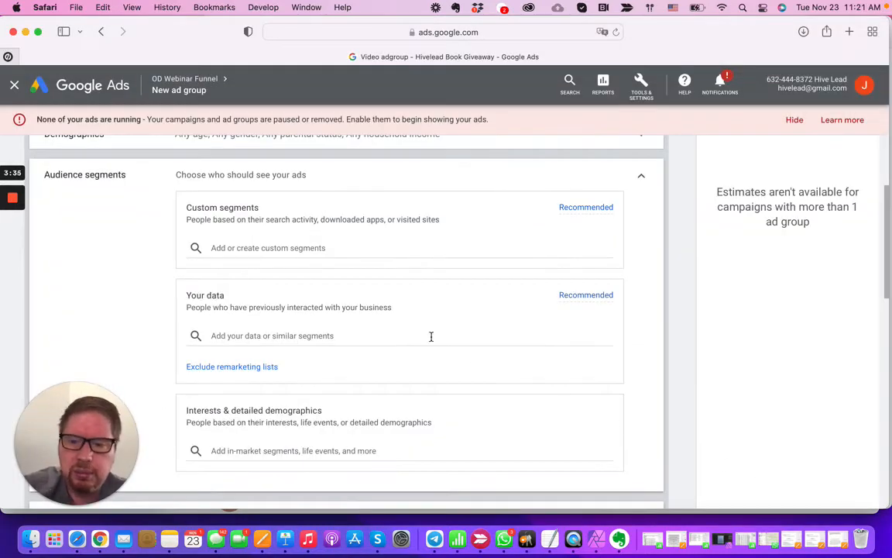
- View the selection options for your data or similar segments and close them
left_click(237, 334)
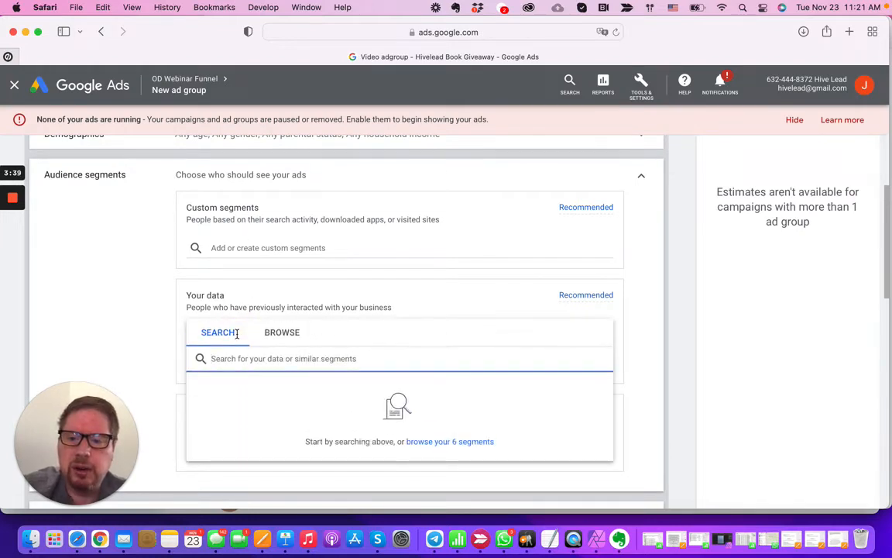
left_click(136, 303)
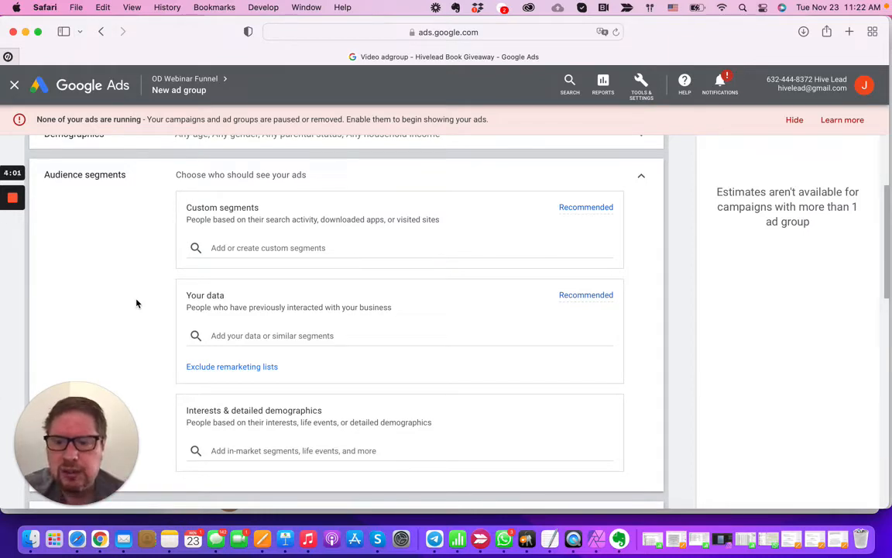
- Browse the in-market segments under Interests & detailed demographics, select Baby & Children's Products, and collapse the category
left_click(243, 451)
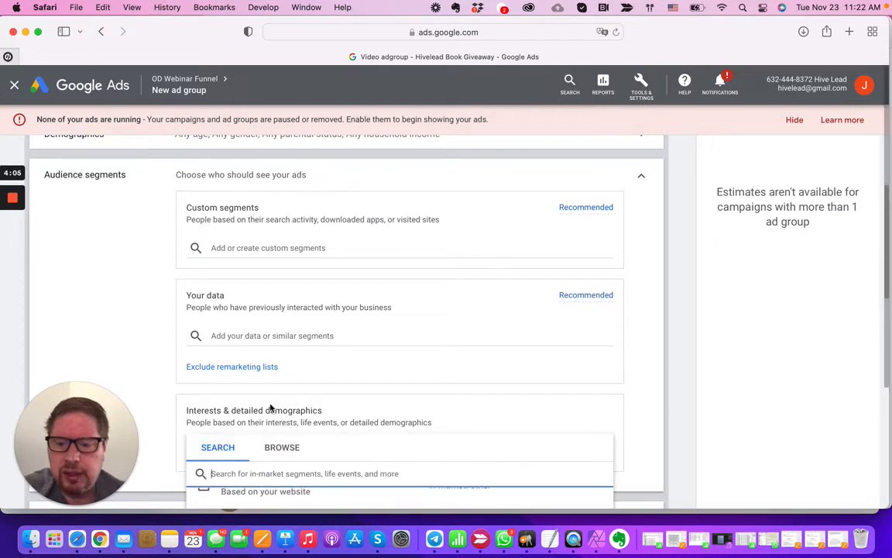
scroll(270, 408, "down", 2)
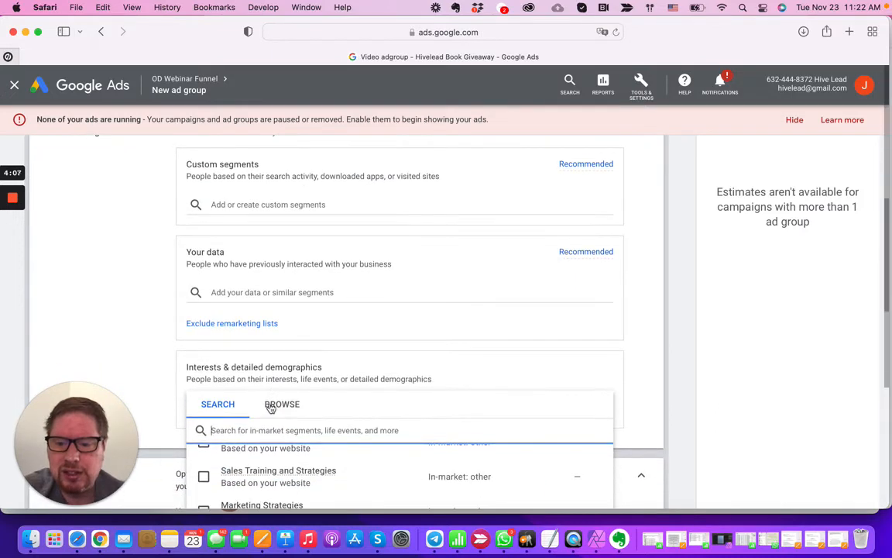
scroll(285, 475, "down", 3)
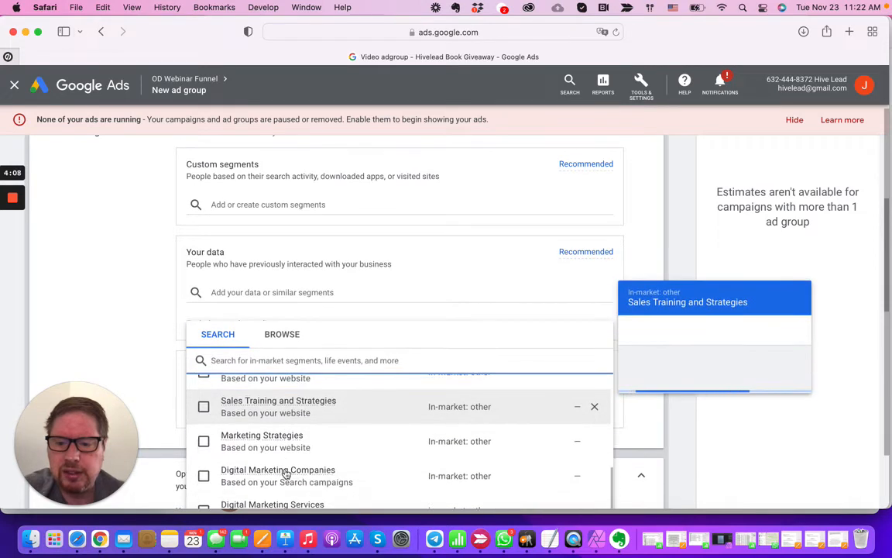
left_click(284, 347)
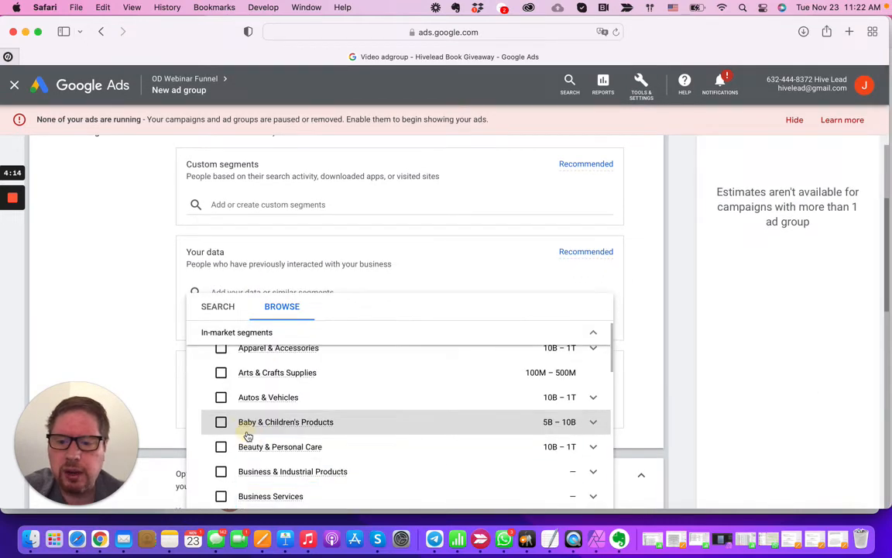
left_click(247, 436)
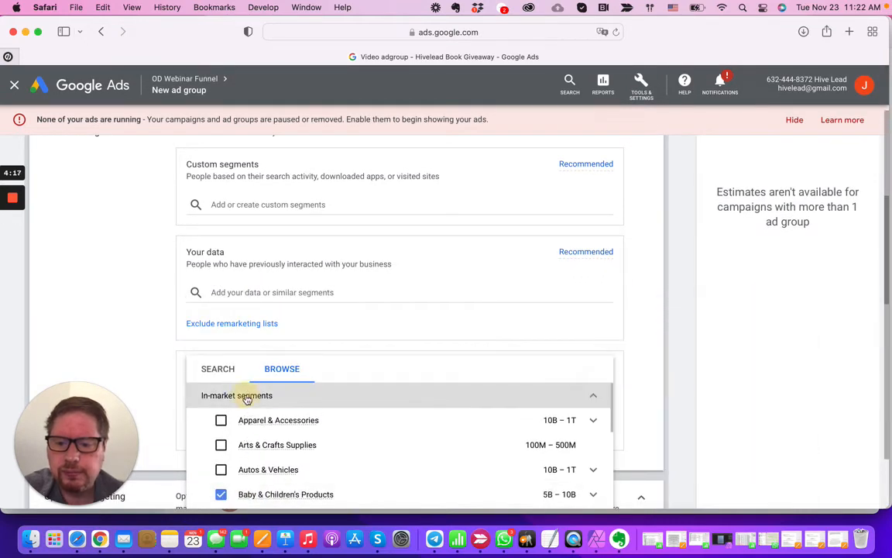
left_click(246, 395)
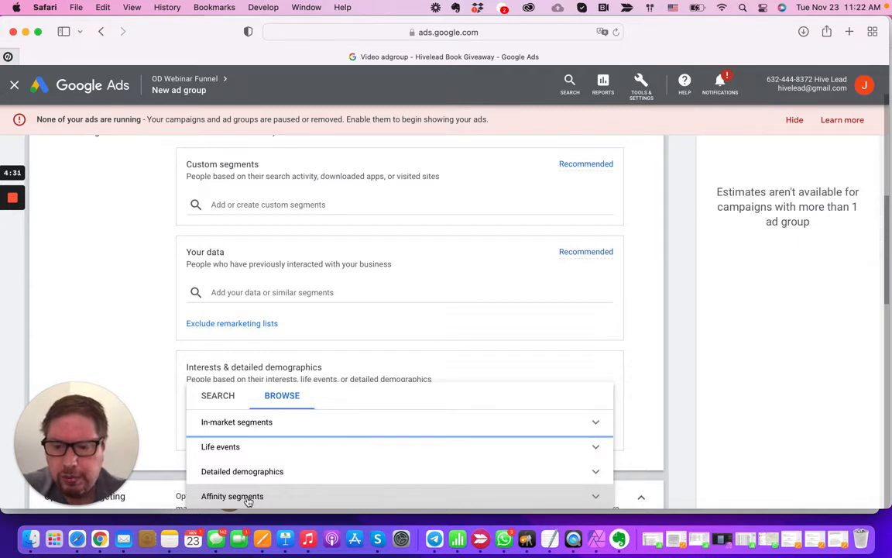
- Look through the affinity segments under Interests & detailed demographics and collapse the category
left_click(248, 496)
scroll(290, 462, "down", 2)
scroll(292, 461, "down", 2)
scroll(293, 461, "up", 2)
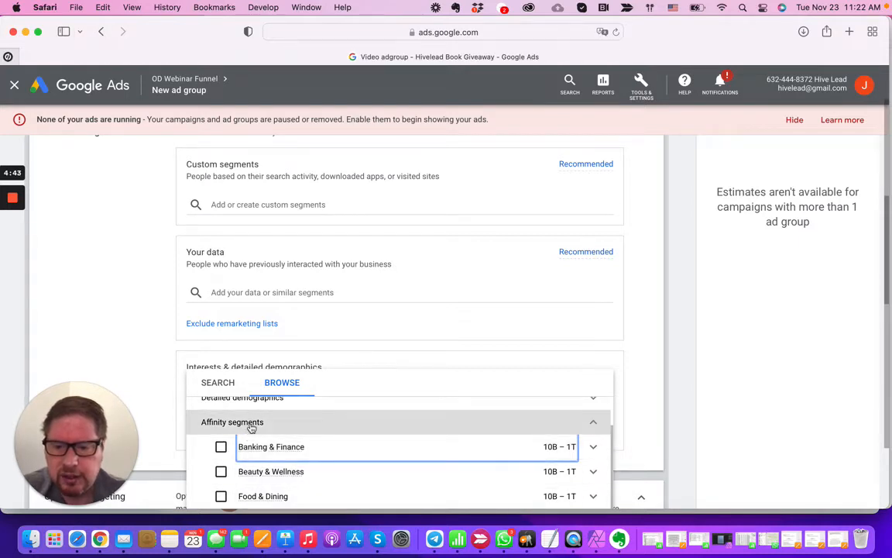
left_click(251, 425)
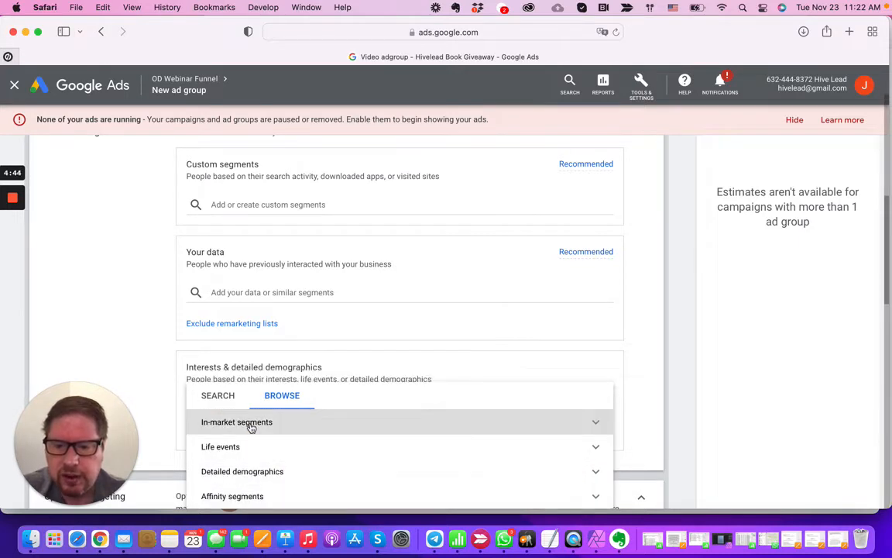
- Examine the detailed demographics categories, including the Employment subcategories
left_click(252, 472)
scroll(293, 467, "down", 2)
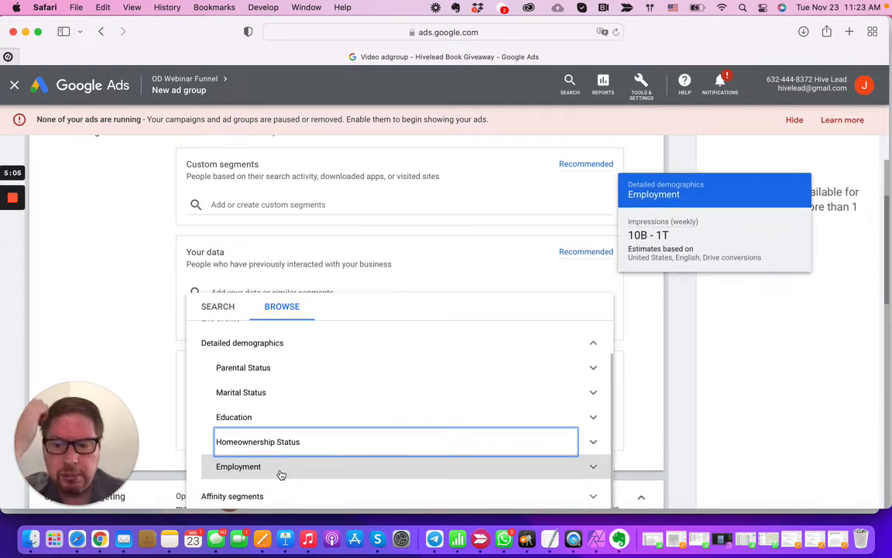
left_click(281, 474)
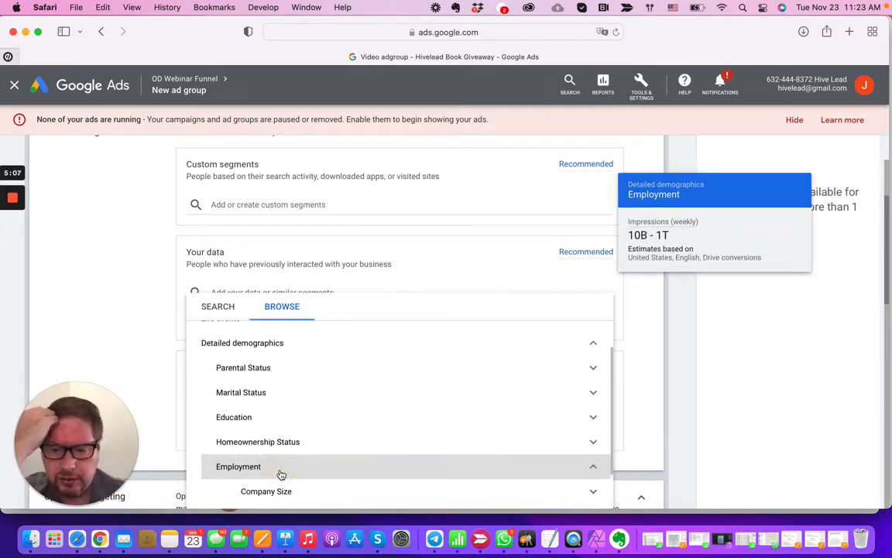
scroll(281, 474, "down", 1)
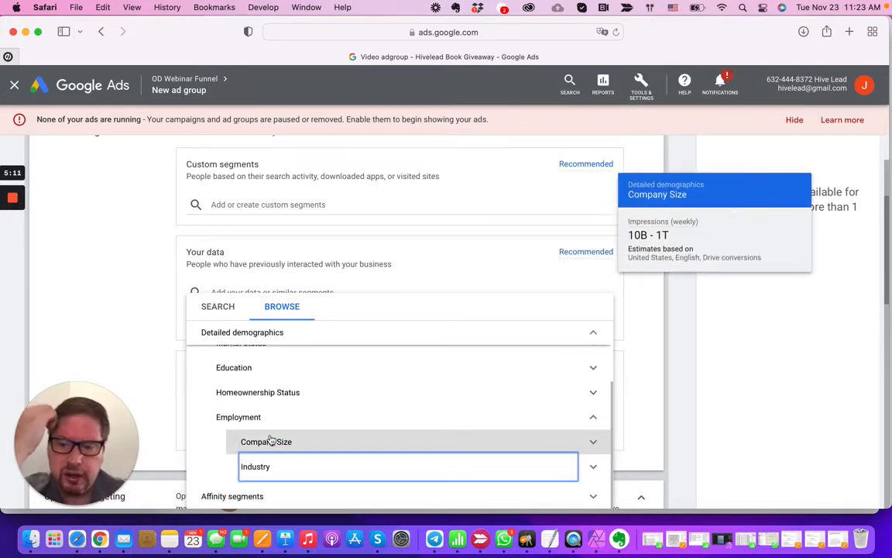
scroll(271, 440, "up", 1)
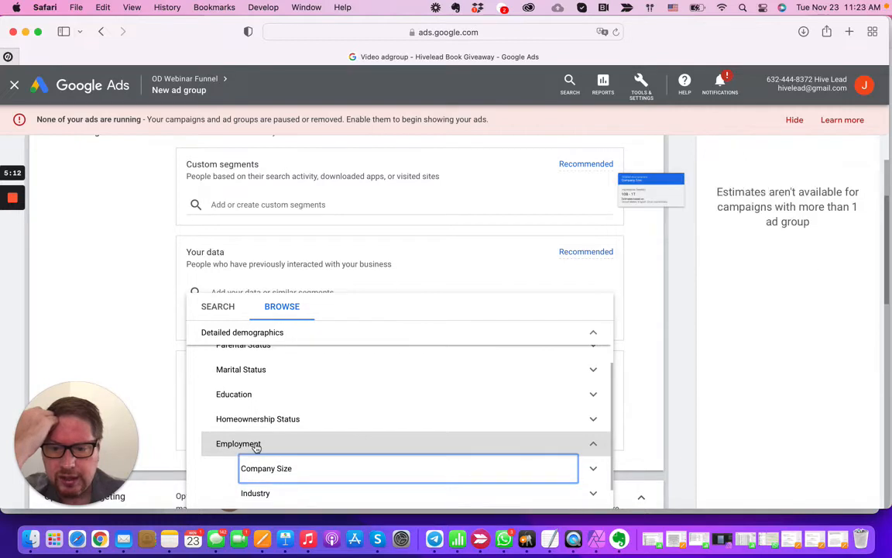
scroll(256, 447, "up", 3)
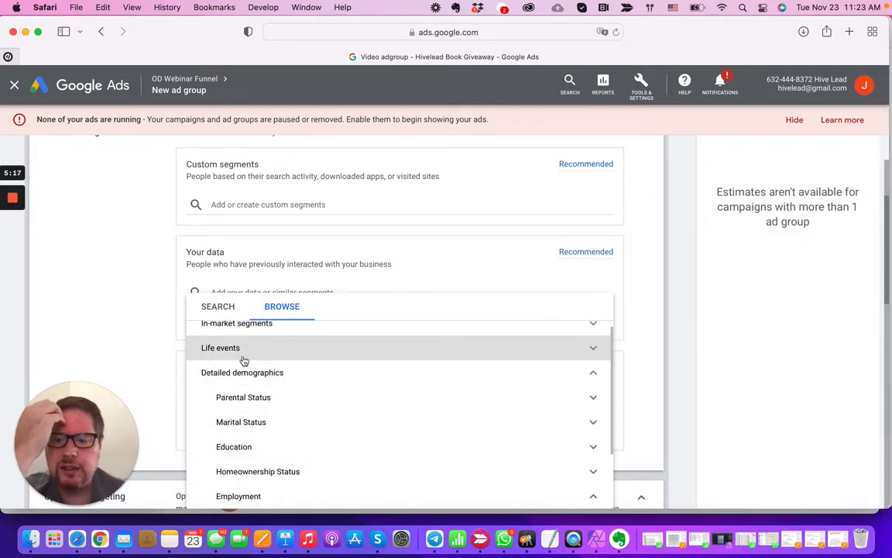
- Review the life event segments, including the Marriage details, and expand the in-market segments again
left_click(244, 356)
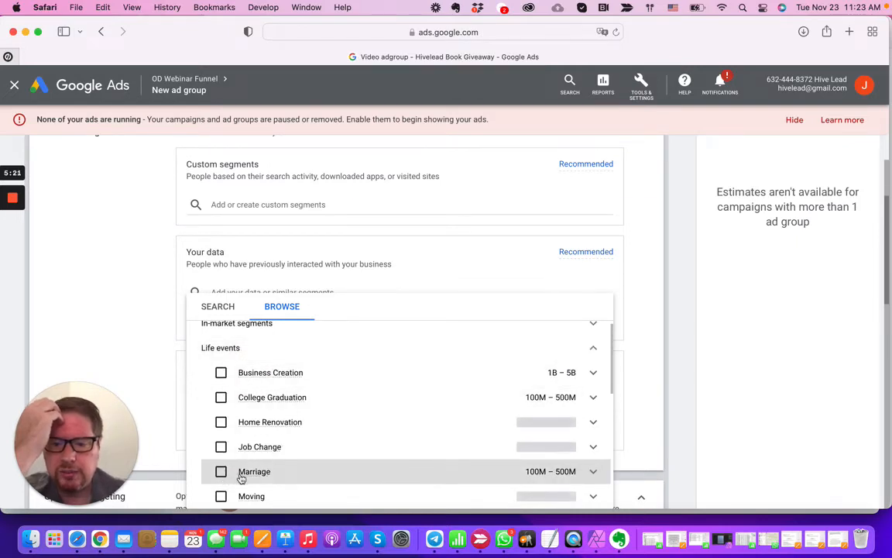
mouse_move(242, 478)
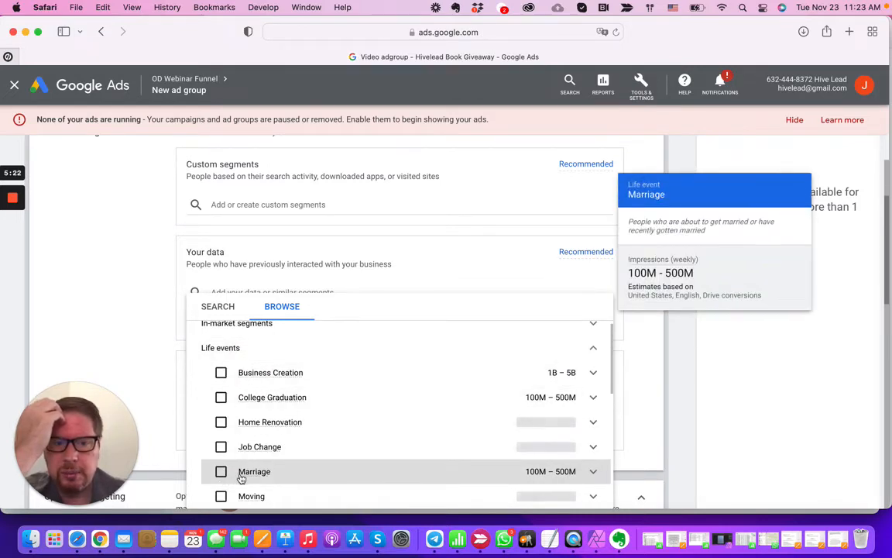
scroll(267, 406, "up", 3)
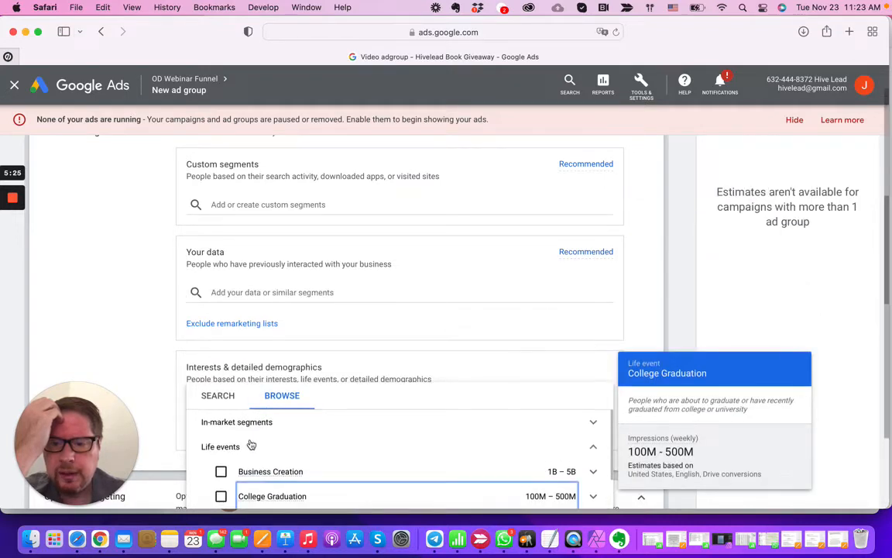
left_click(232, 426)
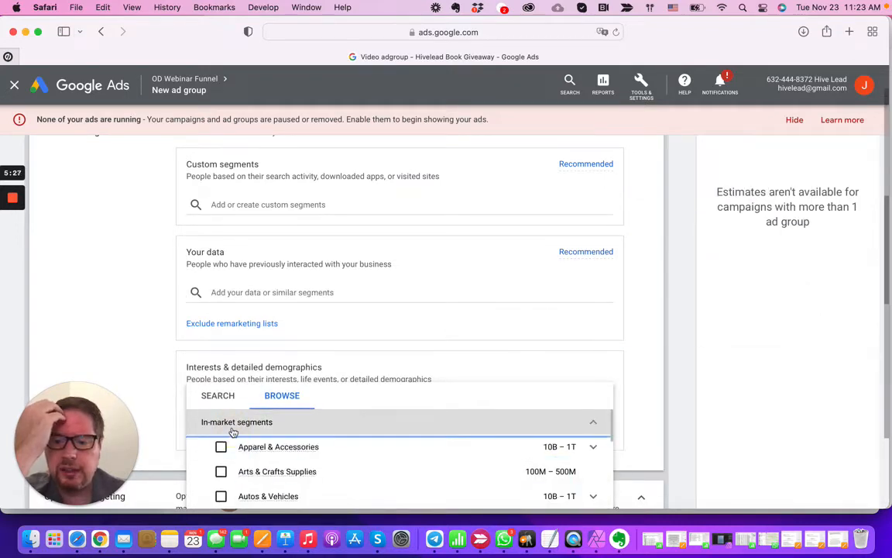
- Collapse the in-market segments and search the interests and detailed demographics for "roofing company"
mouse_move(264, 458)
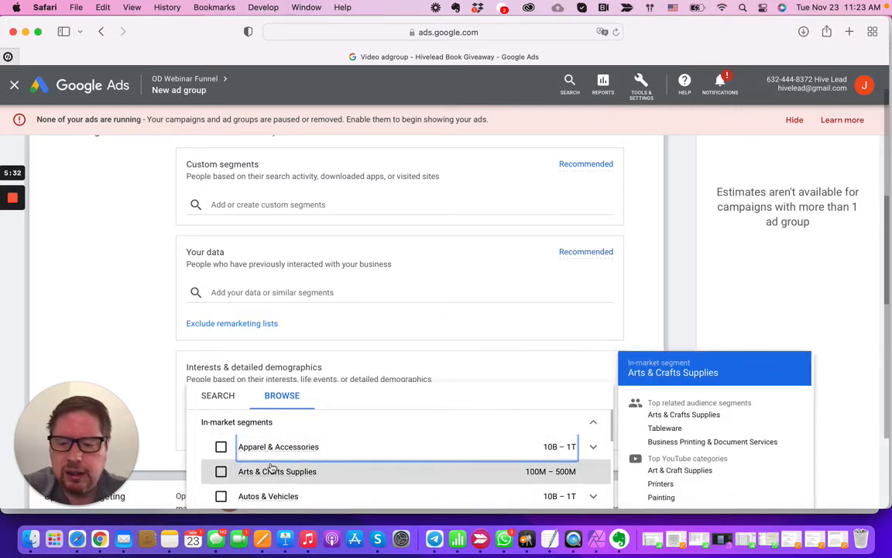
left_click(272, 421)
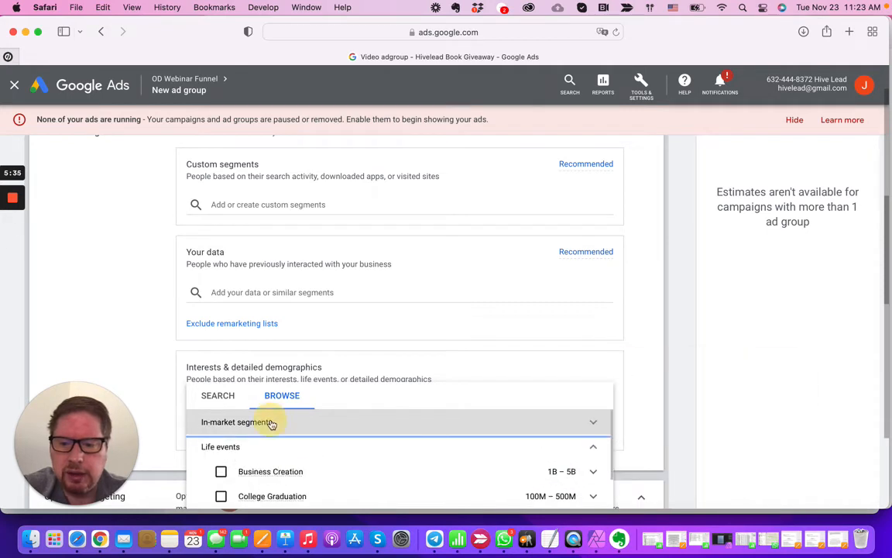
left_click(238, 397)
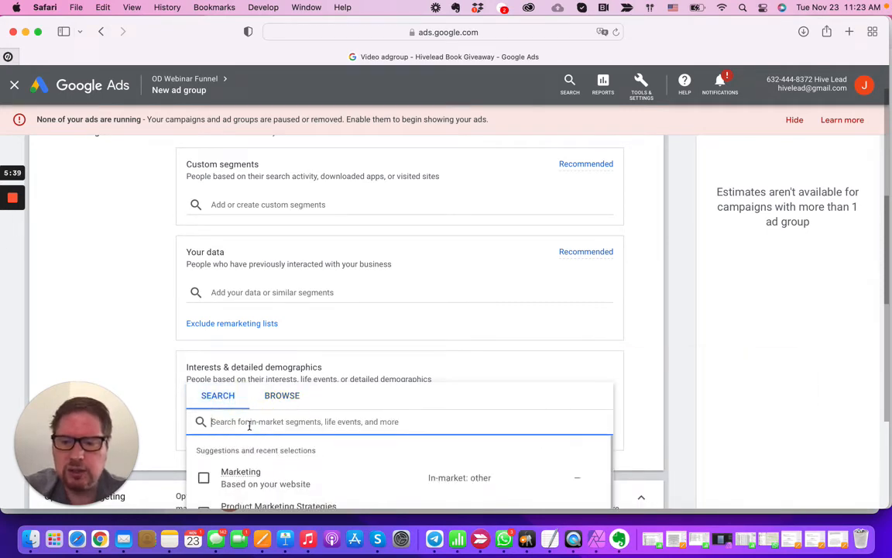
type("r")
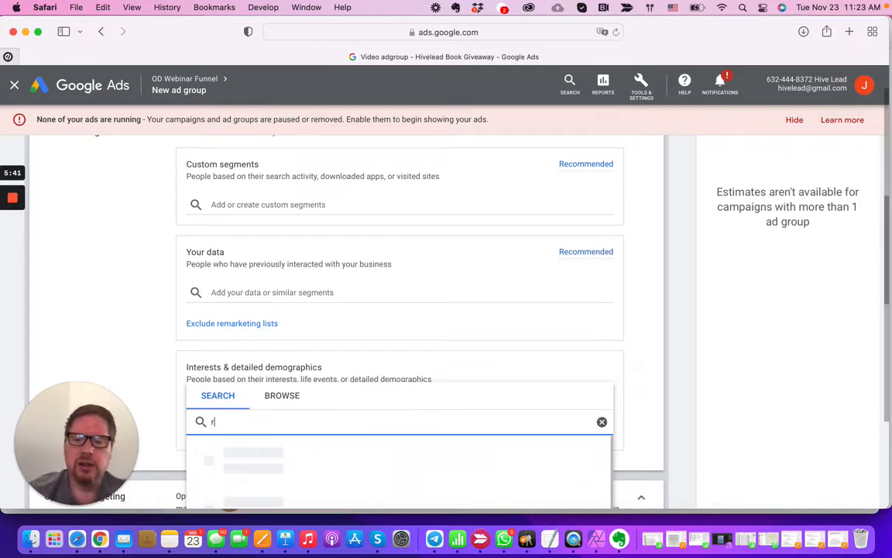
type("oofing company")
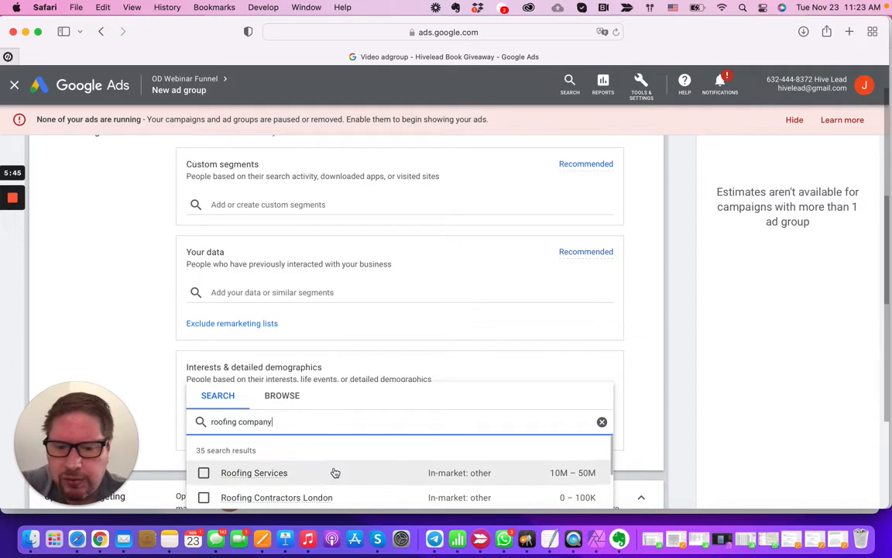
- Examine the in-market, life event, affinity and detailed demographics segments in the roofing company results, and close the list
scroll(334, 472, "down", 1)
scroll(334, 472, "up", 1)
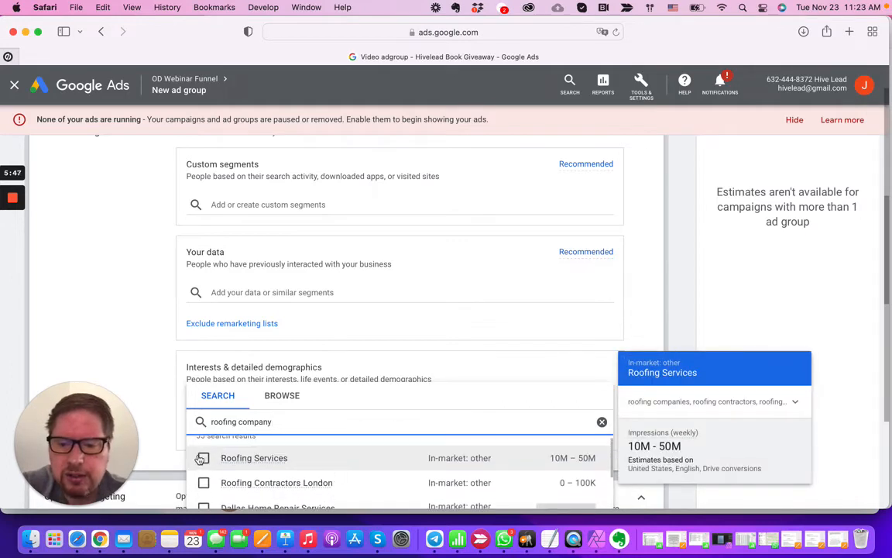
scroll(311, 461, "down", 3)
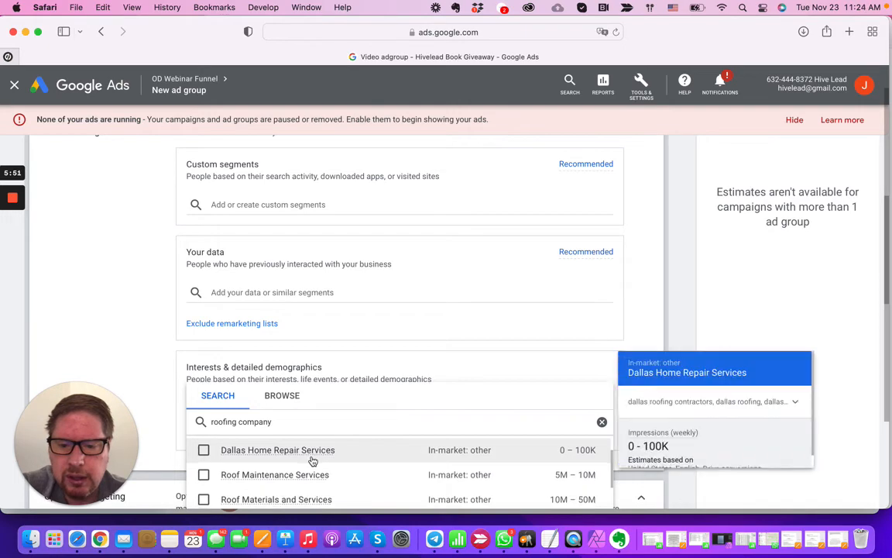
scroll(312, 462, "down", 2)
scroll(312, 461, "down", 5)
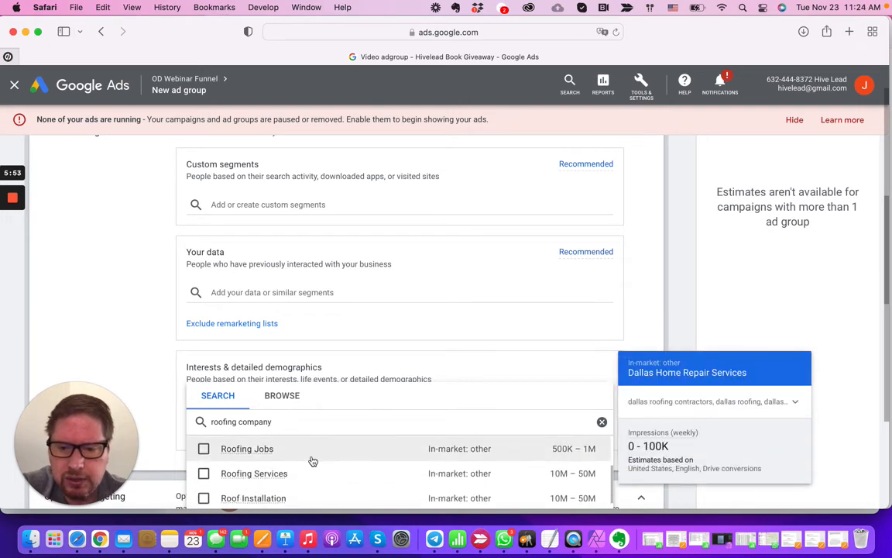
scroll(312, 461, "down", 2)
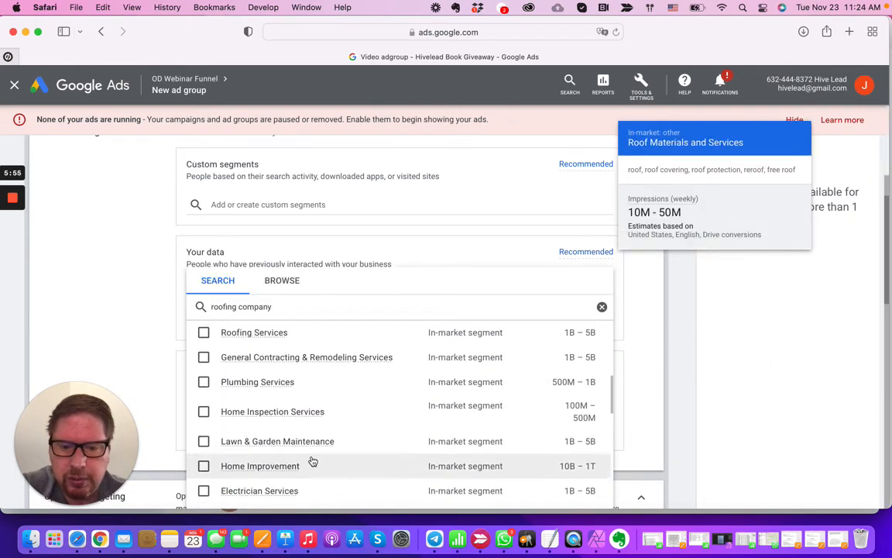
scroll(312, 461, "up", 1)
scroll(312, 462, "down", 10)
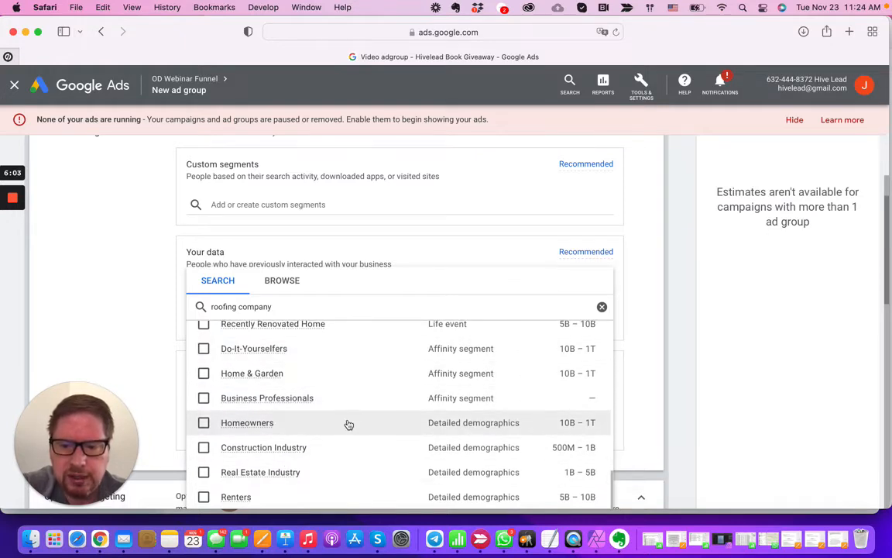
mouse_move(346, 422)
scroll(348, 424, "down", 5)
scroll(348, 424, "up", 10)
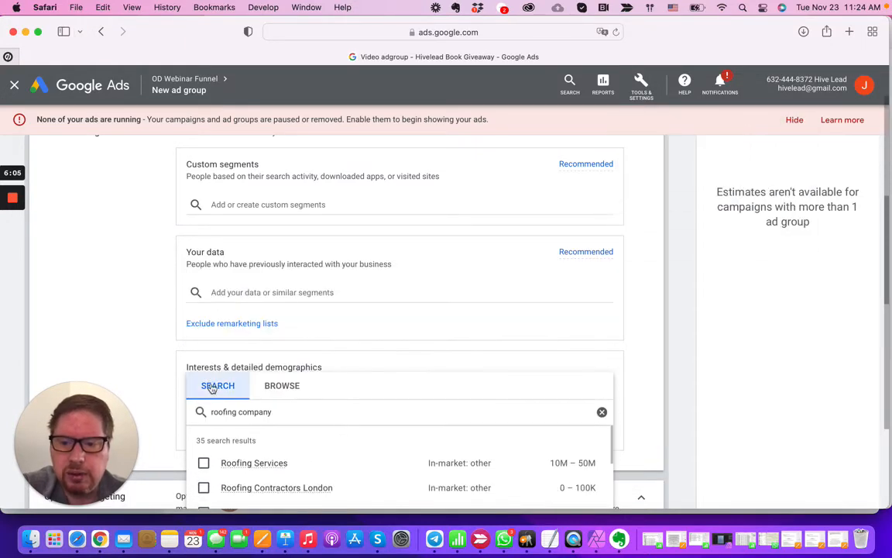
mouse_move(352, 463)
scroll(353, 464, "down", 5)
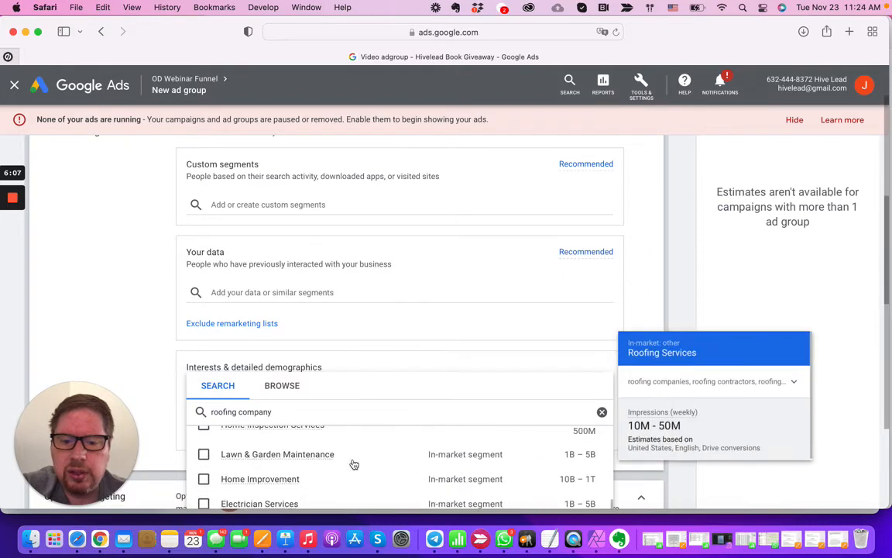
scroll(307, 459, "up", 5)
scroll(307, 459, "down", 4)
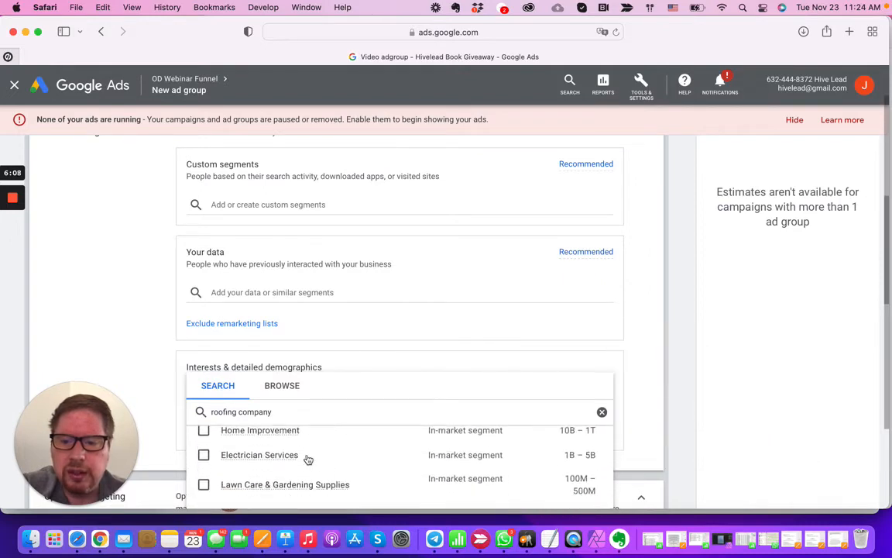
scroll(308, 459, "up", 6)
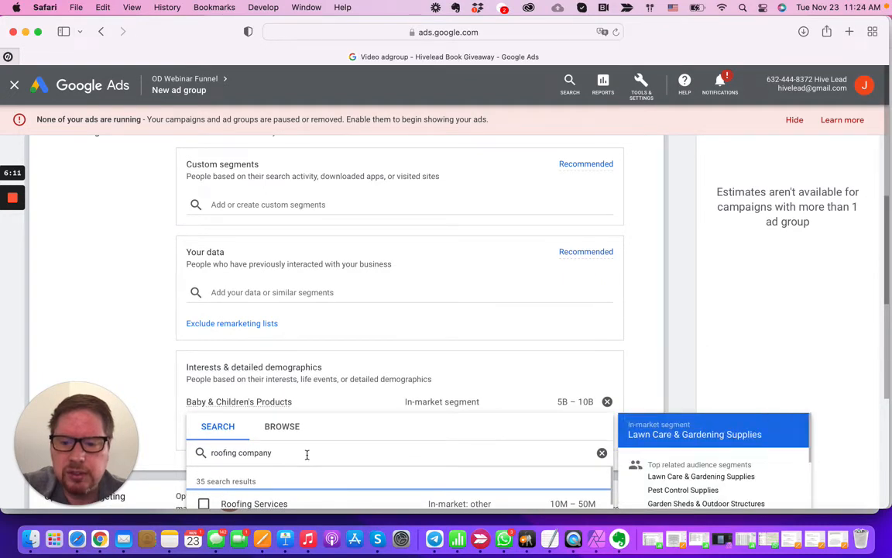
scroll(308, 457, "down", 5)
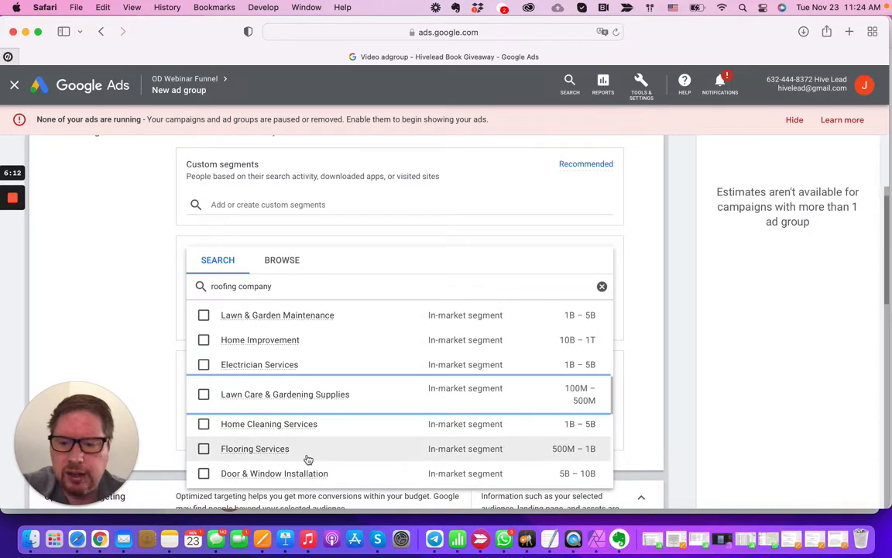
left_click(86, 247)
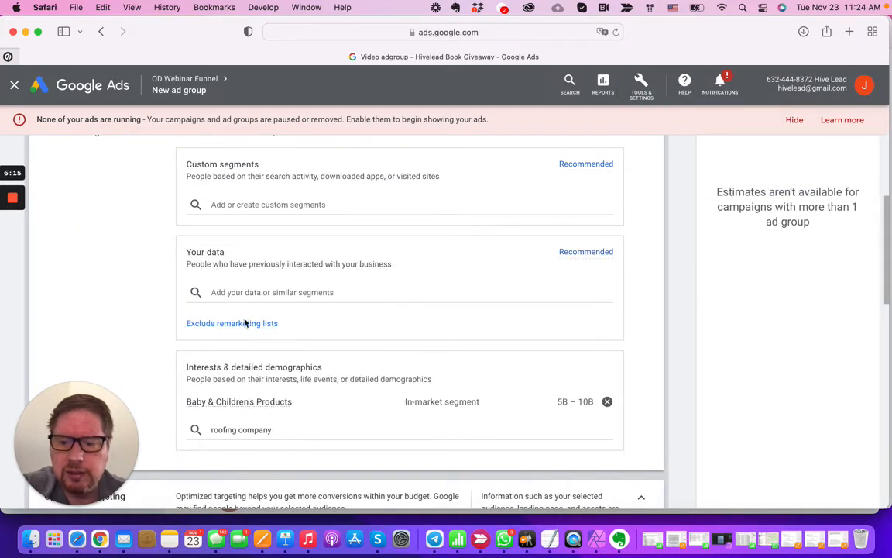
- Expand the ad group's Demographics section and review its gender, age, parental status and household income options alongside the audience segments
scroll(314, 387, "up", 3)
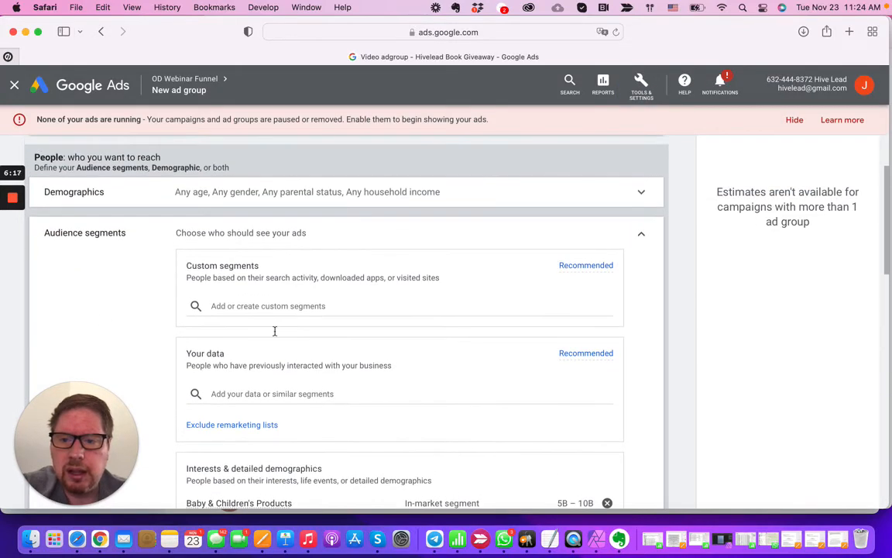
left_click(223, 201)
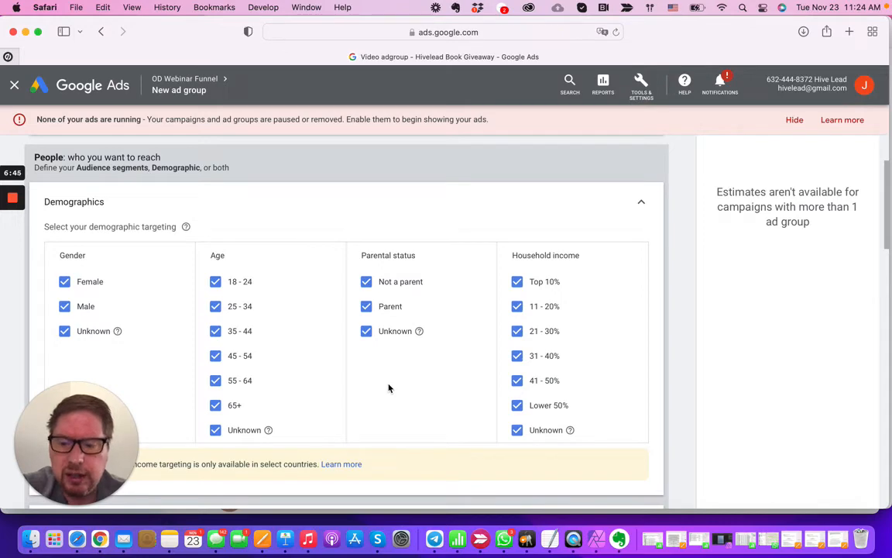
scroll(388, 388, "down", 15)
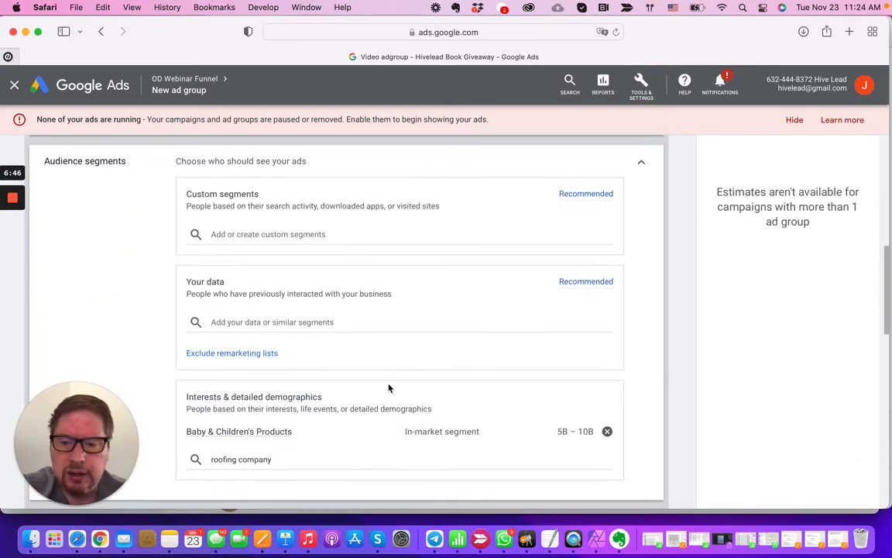
scroll(389, 388, "up", 8)
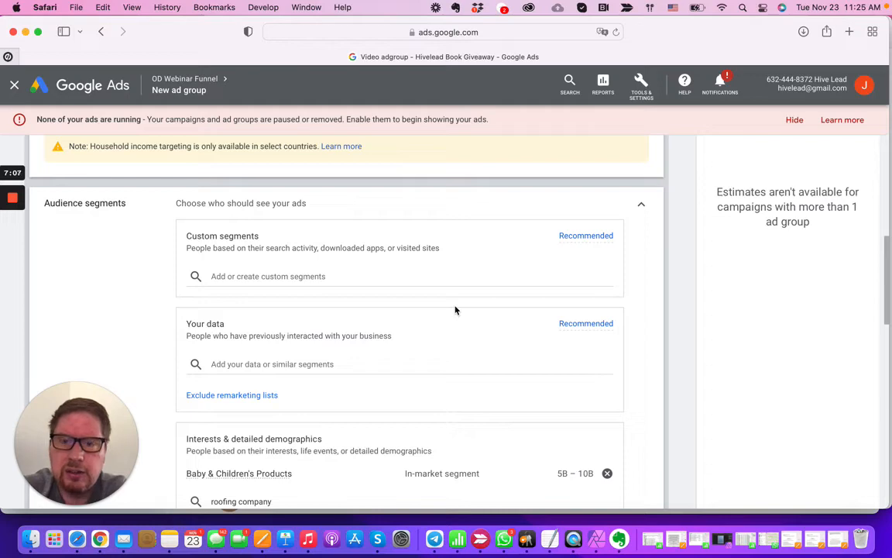
- Look over the optimized targeting and video ad creation sections, and return to the demographic targeting options
scroll(456, 310, "down", 10)
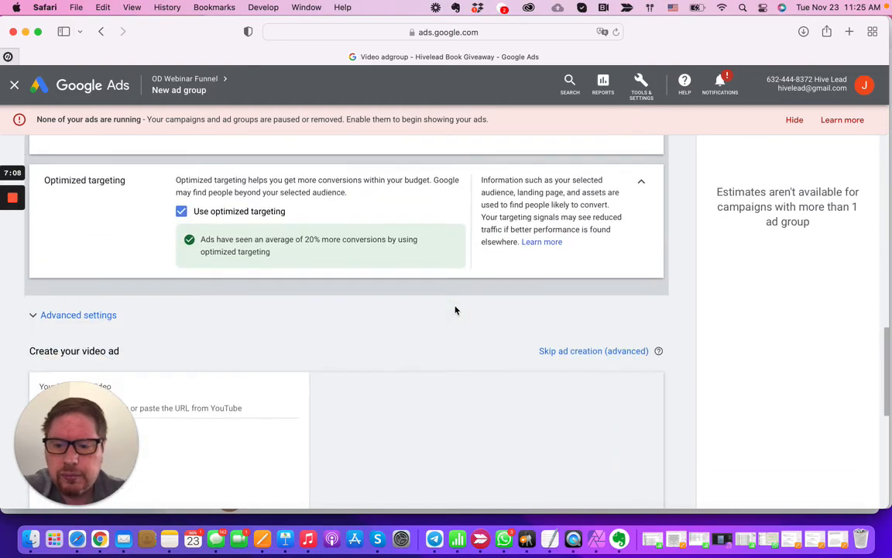
scroll(456, 310, "down", 4)
scroll(456, 310, "up", 12)
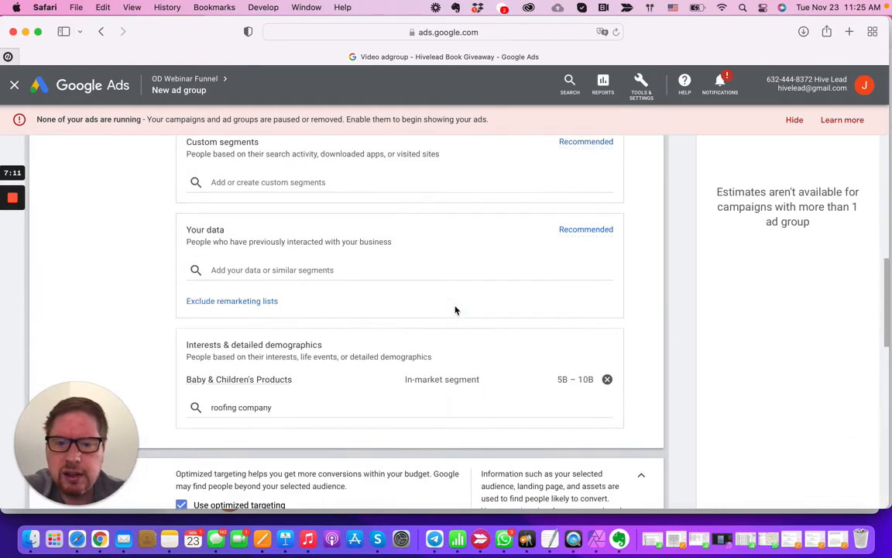
scroll(456, 310, "up", 5)
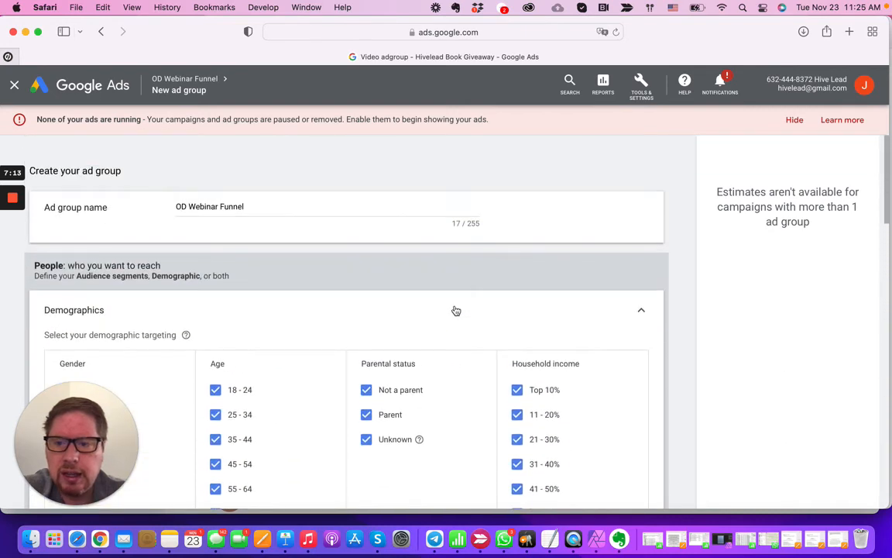
scroll(456, 311, "down", 2)
scroll(454, 309, "down", 2)
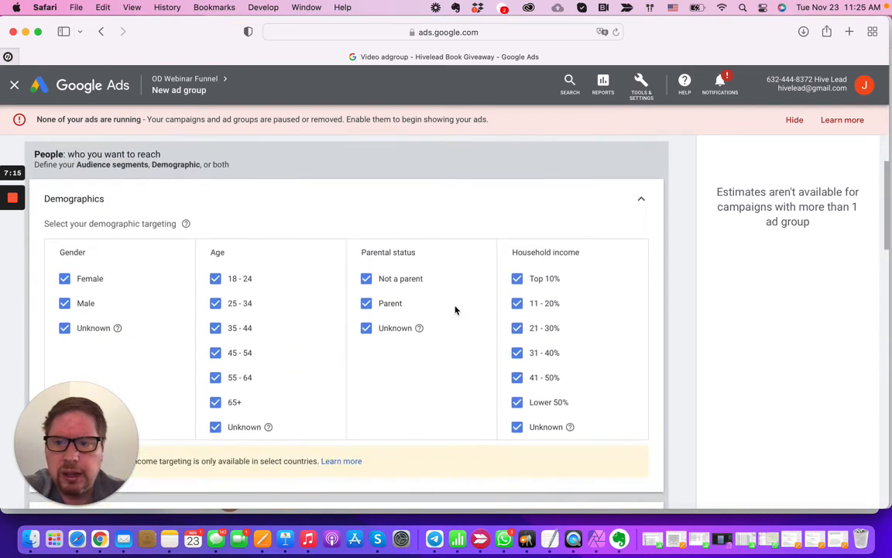
- Close the new ad group form and discard the ad group
left_click(21, 86)
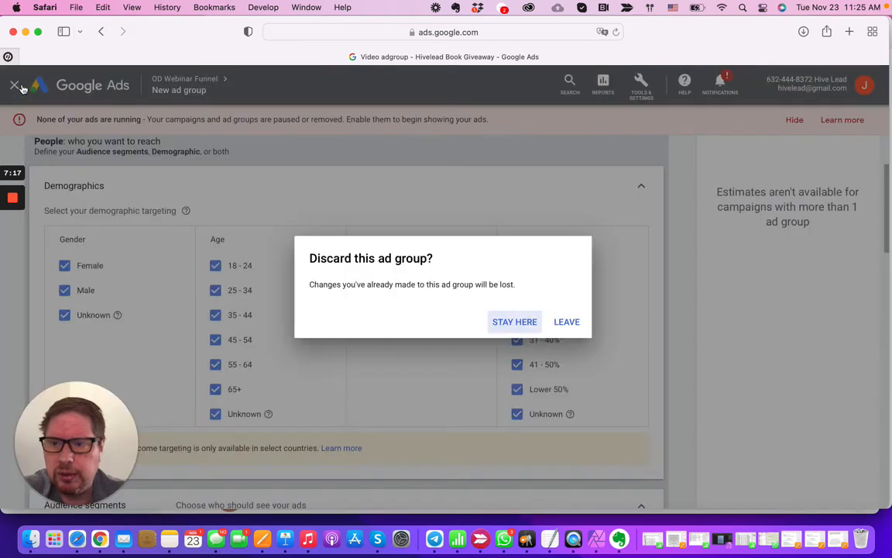
left_click(566, 322)
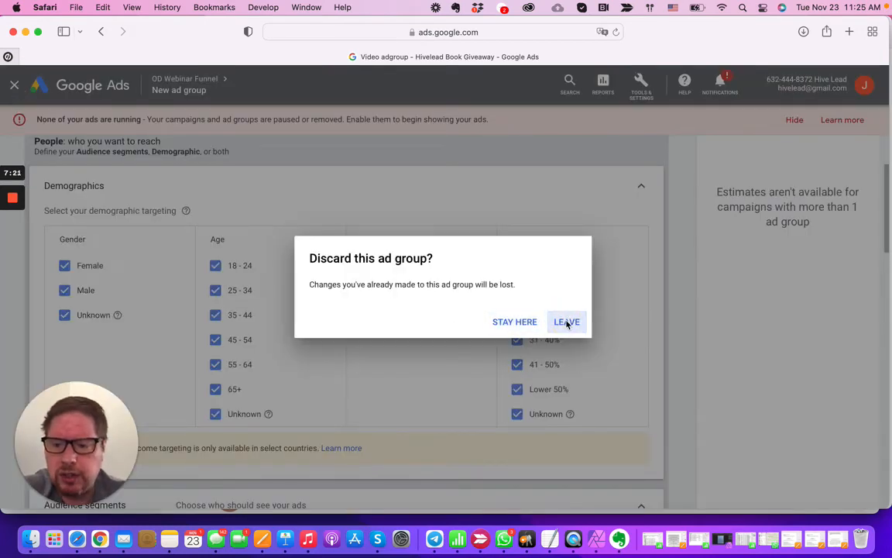
left_click(566, 322)
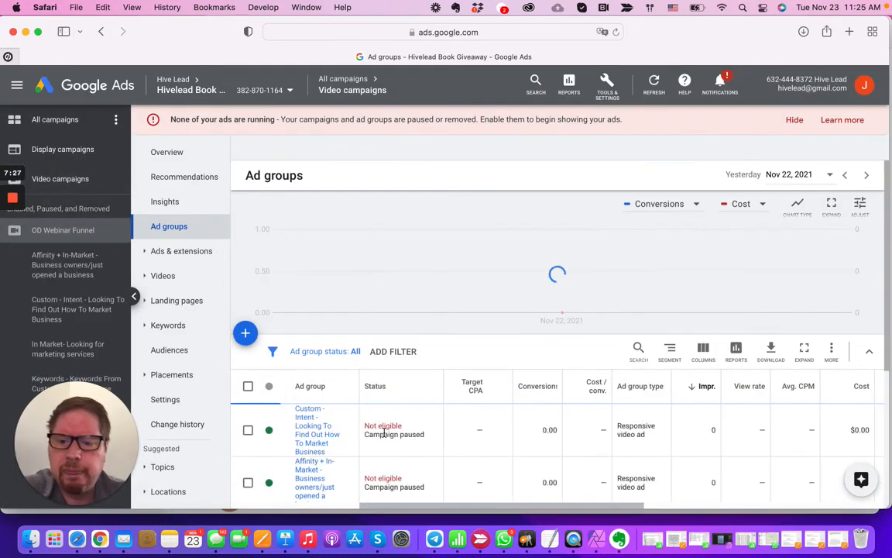
- Open the placements of the "Affinity + In-Market - Business owners/just opened a business" ad group for editing
scroll(384, 432, "down", 3)
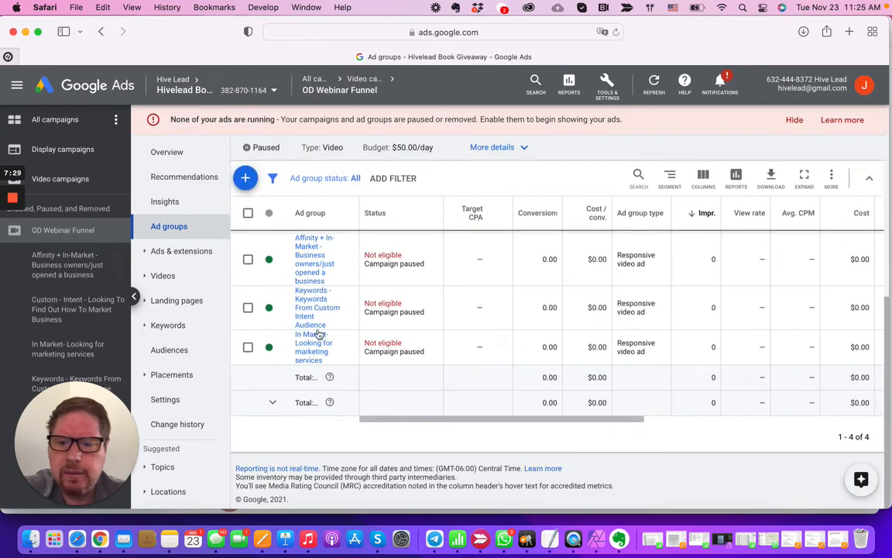
left_click(50, 268)
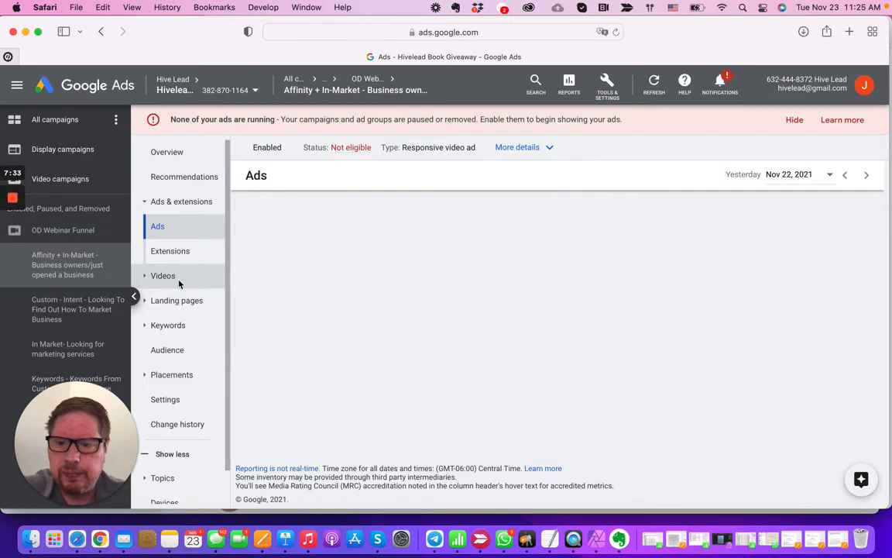
left_click(151, 376)
left_click(172, 398)
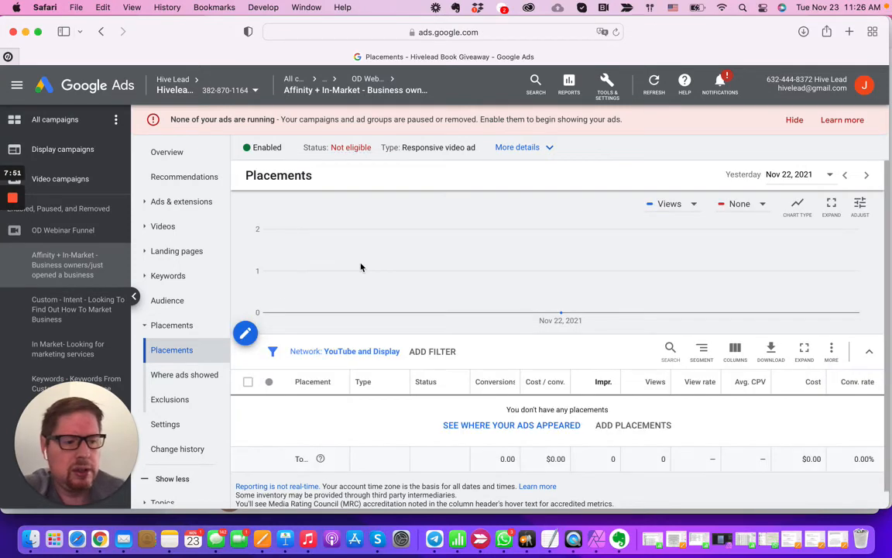
left_click(246, 333)
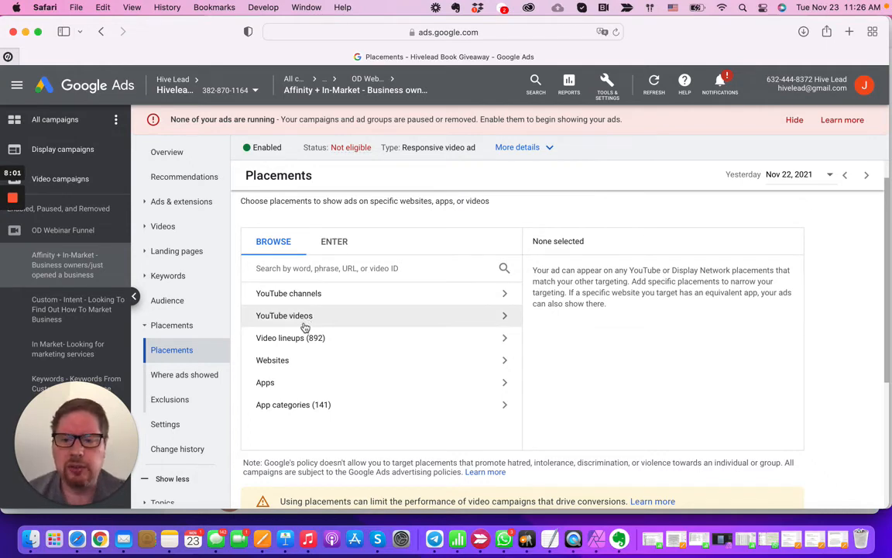
- Search the placements for "roofing tips" and look through the matching YouTube channels
left_click(312, 268)
type("roofing")
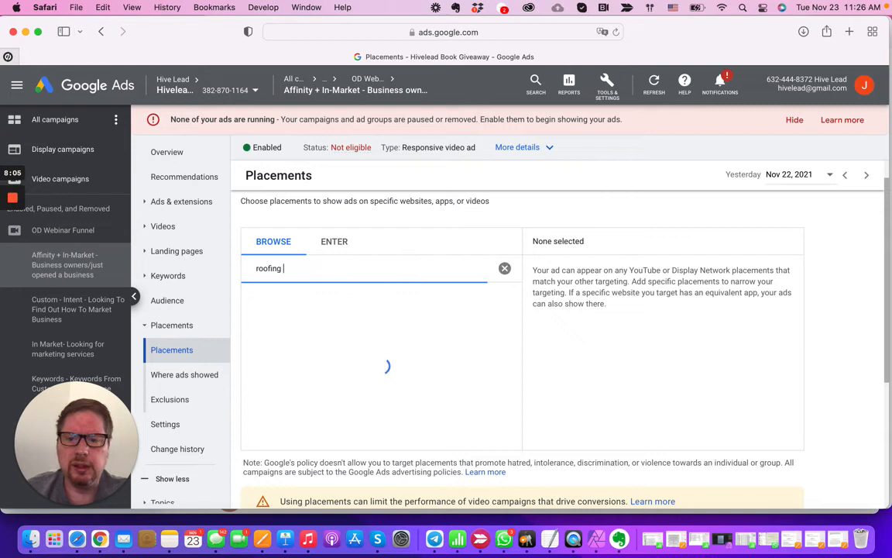
type(" tips")
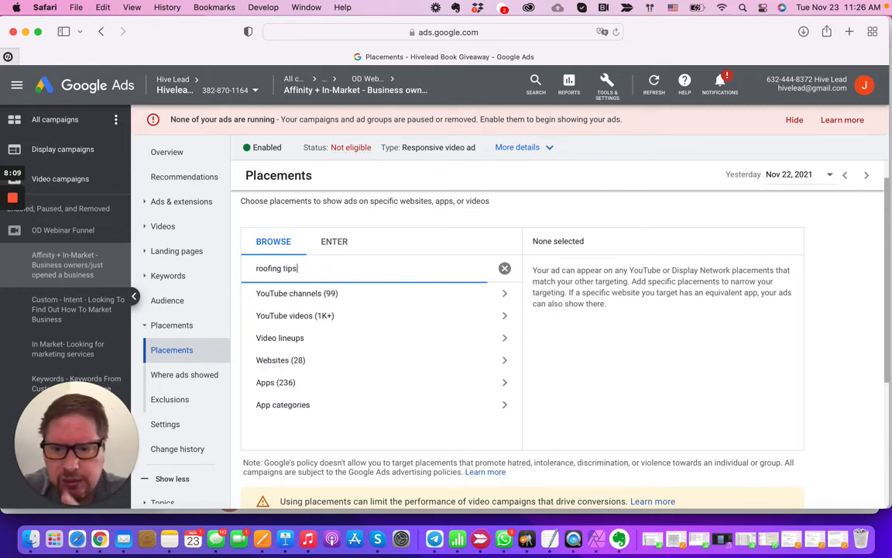
left_click(364, 295)
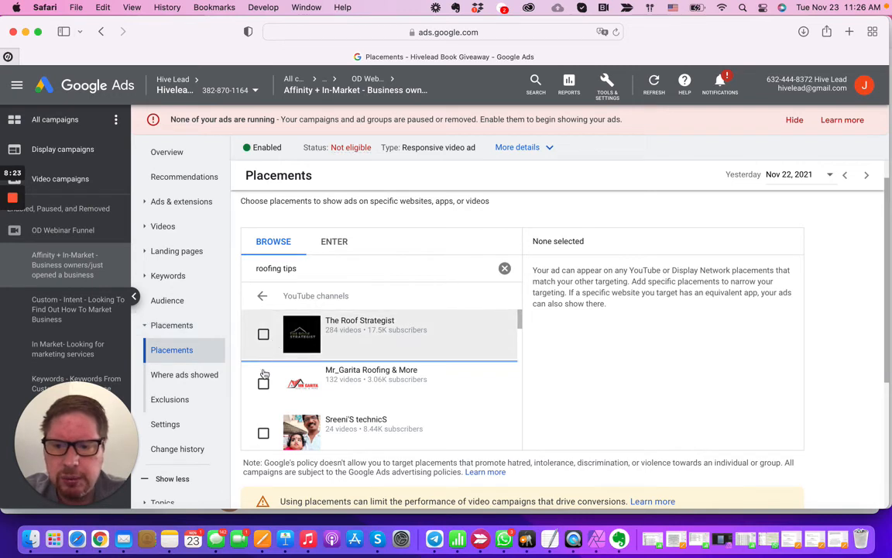
scroll(266, 383, "down", 2)
scroll(265, 387, "down", 5)
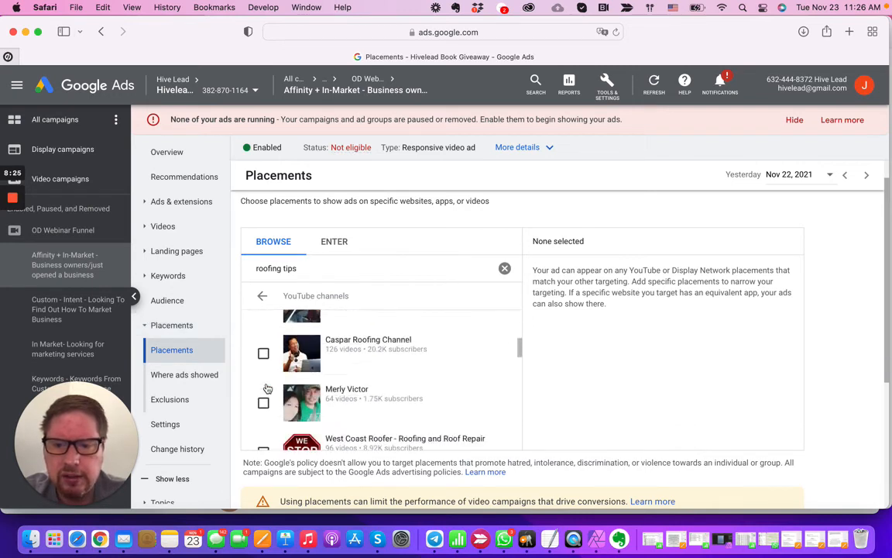
scroll(264, 387, "up", 8)
scroll(265, 387, "up", 2)
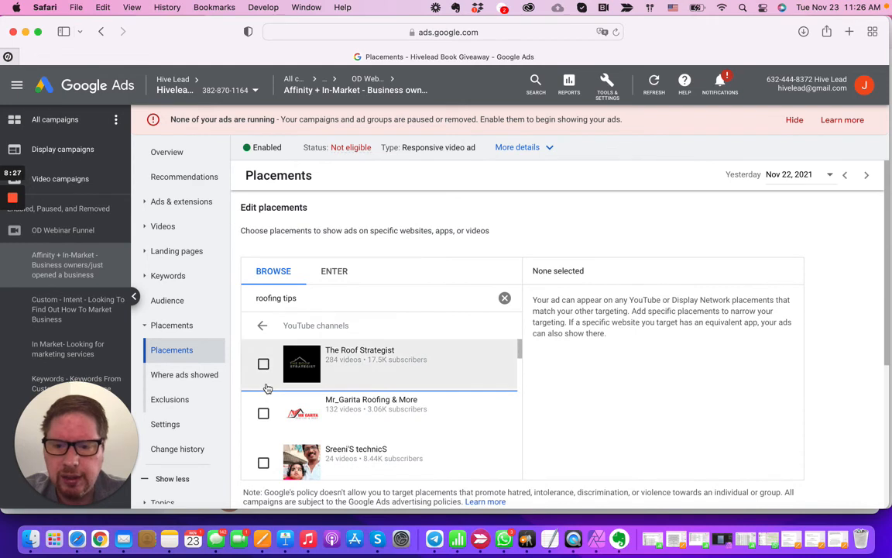